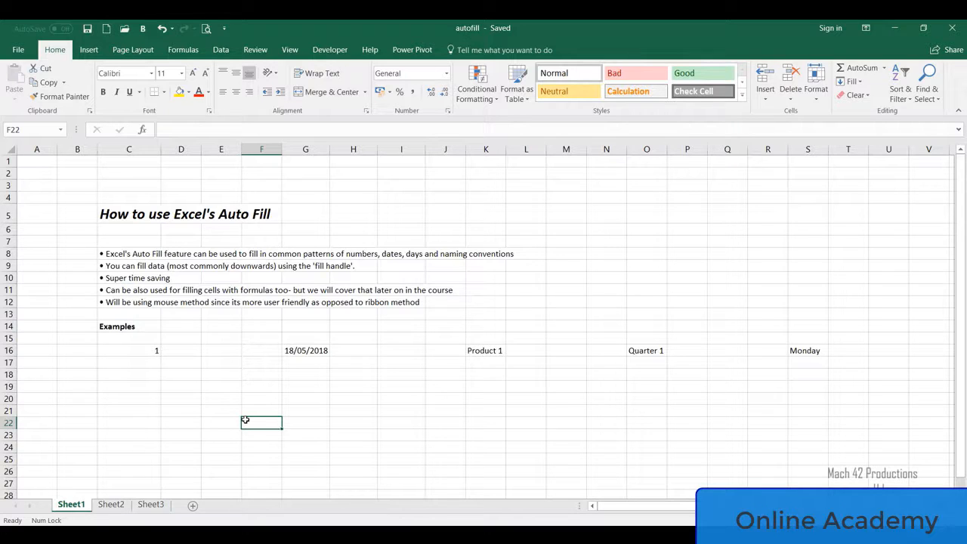
Enter the numbers 2 to 10 one by one in cells C17 to C25, below the 1 in C16
left_click(156, 353)
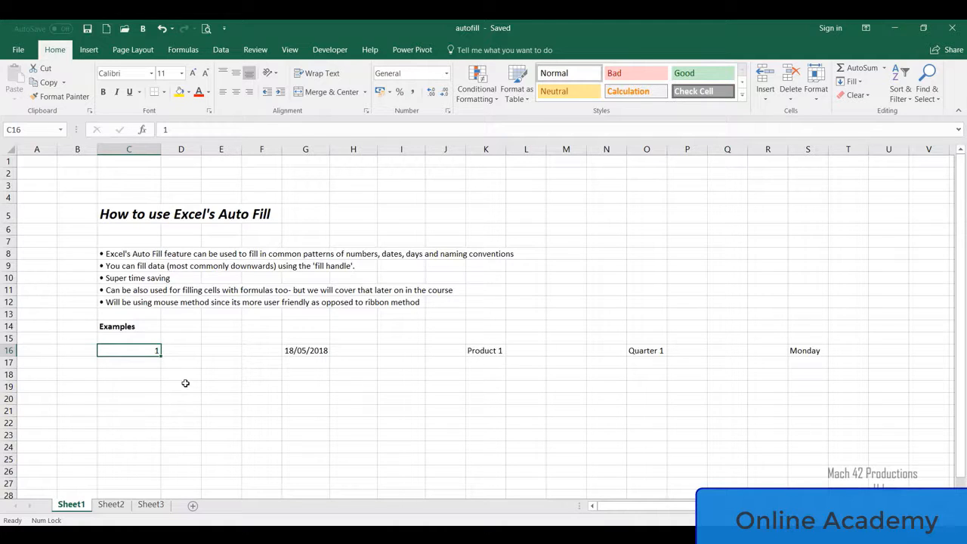
key("Down")
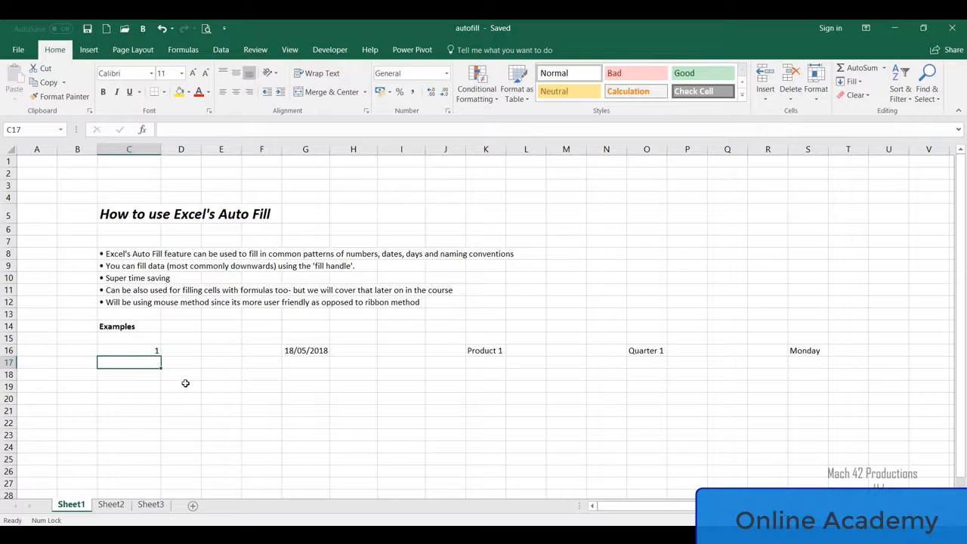
type("2")
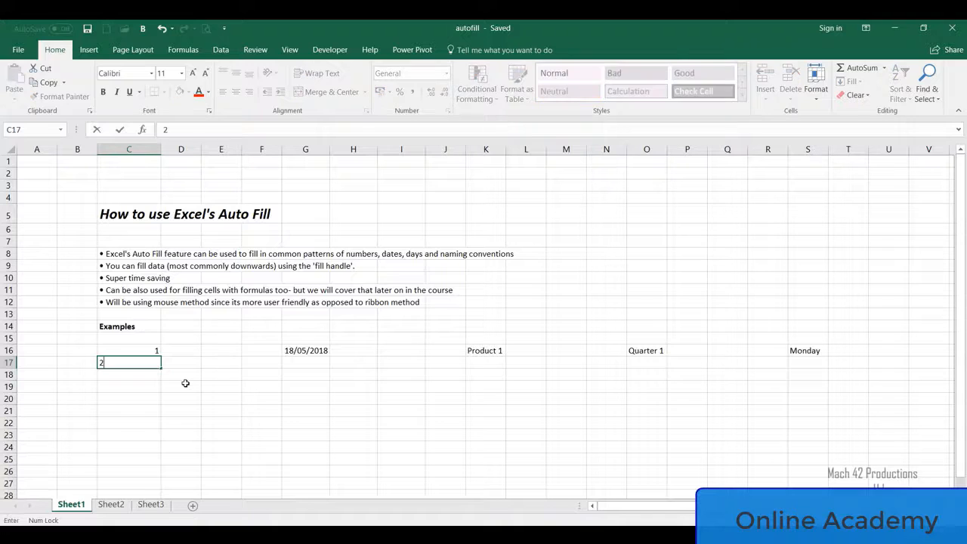
key("Return")
type("3")
key("Return")
type("4")
key("Return")
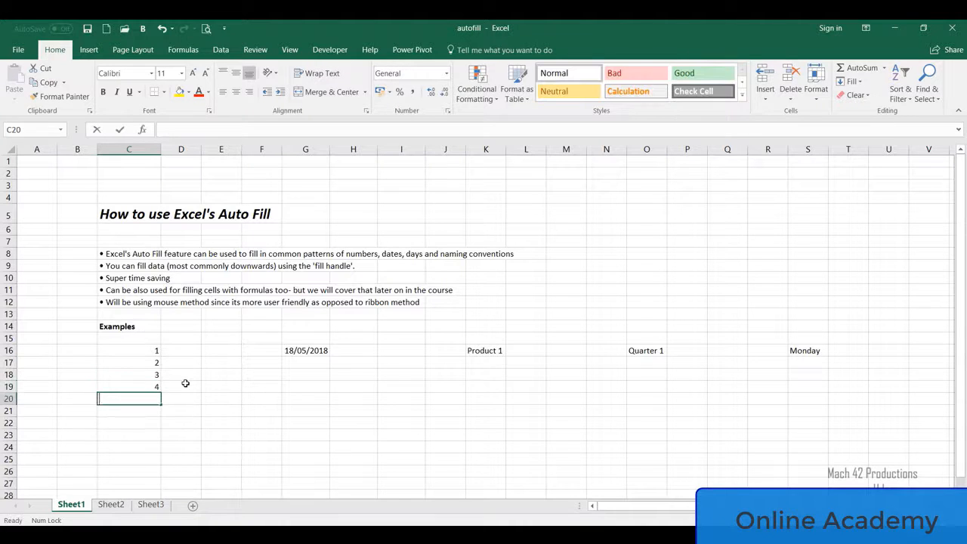
type("5")
key("Return")
type("6")
key("Return")
type("7")
key("Return")
type("8")
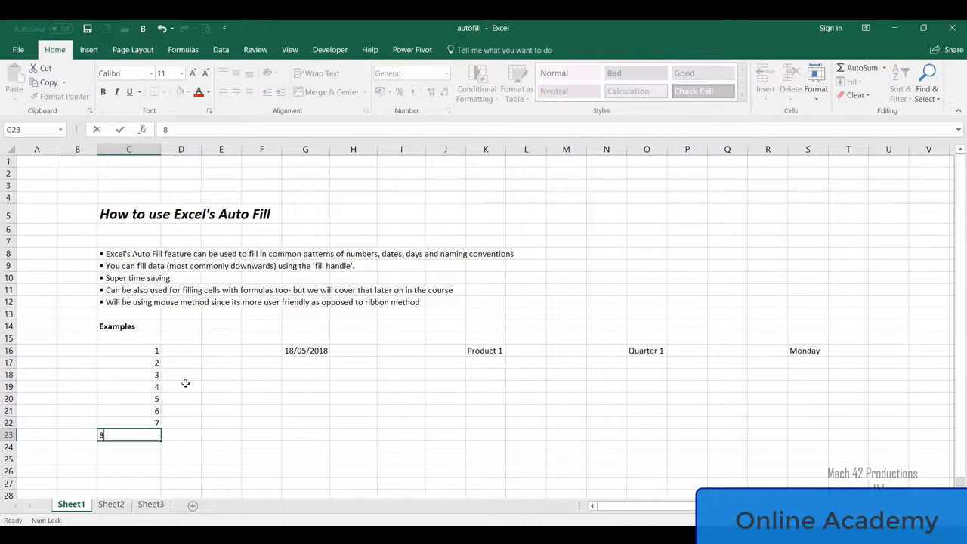
key("Return")
type("9")
key("Return")
type("10")
key("Return")
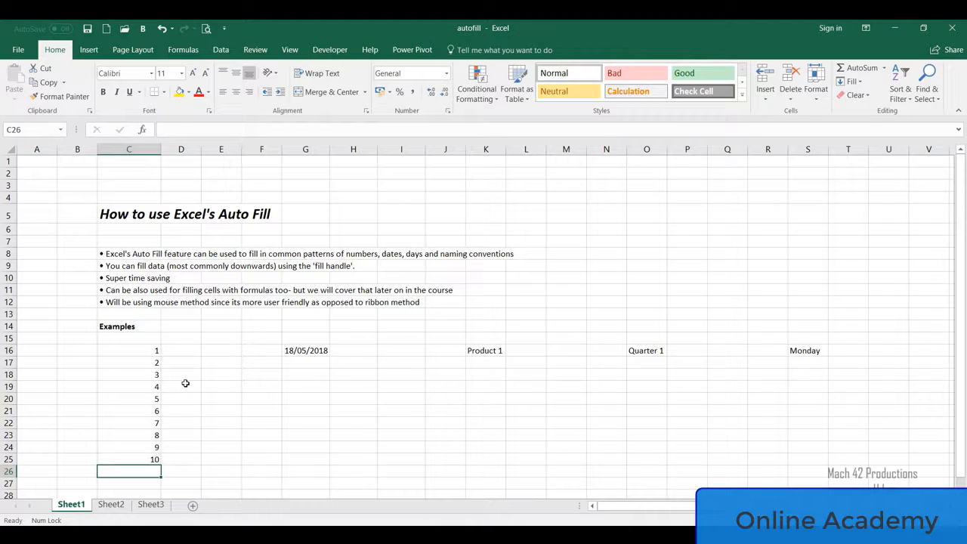
Clear the hand-entered numbers from cells C17 to C25, keeping the 1 in C16
left_click_drag(126, 362, 125, 458)
key("Delete")
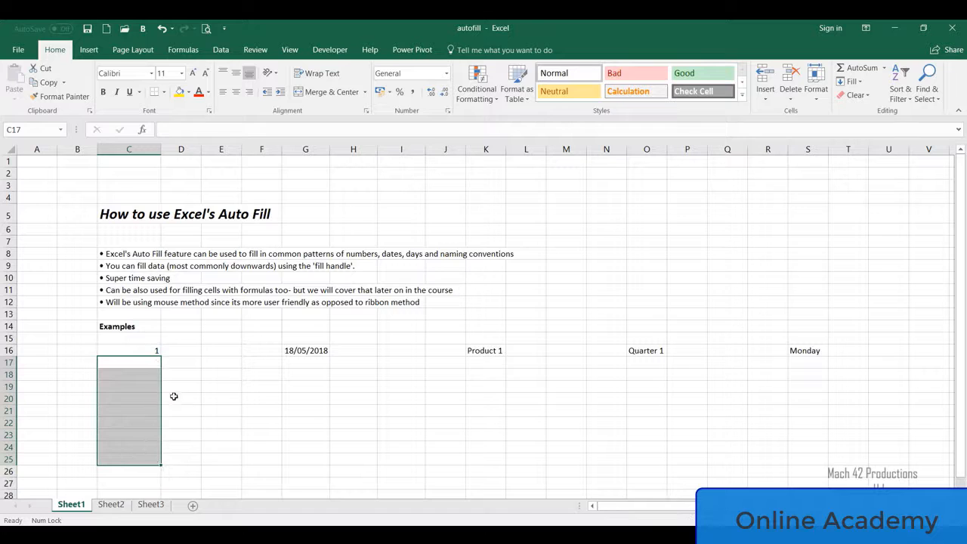
left_click(180, 371)
Auto fill the 1 in C16 down to C25 as a Fill Series, and undo the whole fill
left_click(148, 349)
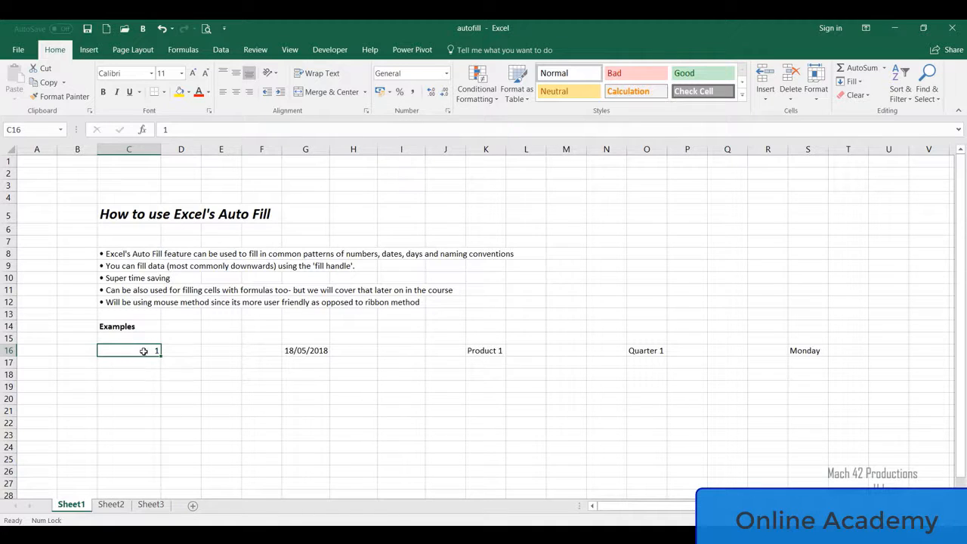
left_click_drag(159, 353, 158, 462)
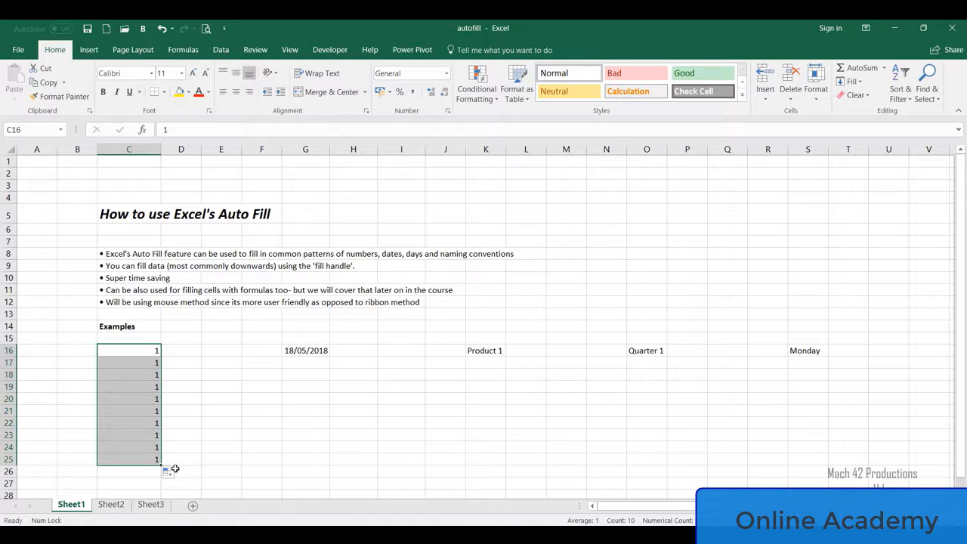
left_click(167, 471)
left_click(193, 411)
left_click(195, 397)
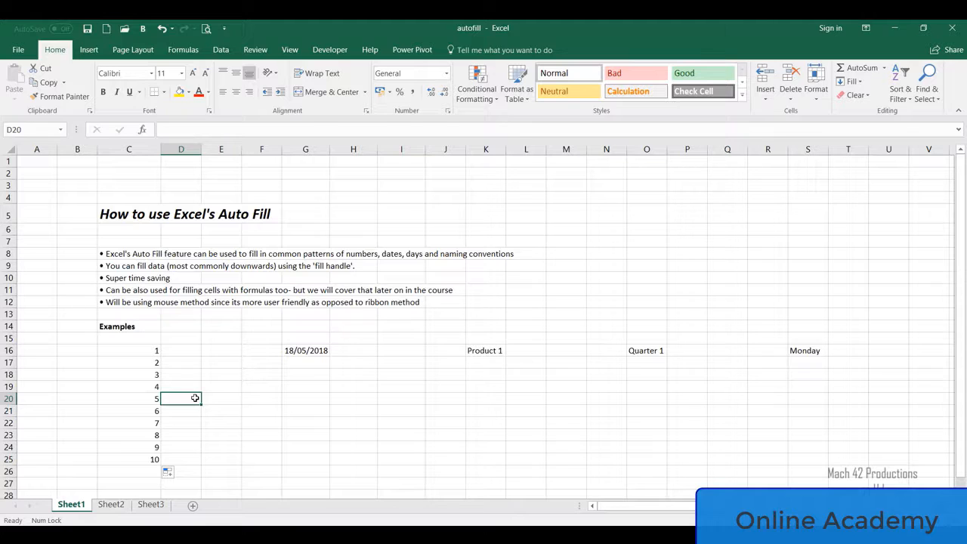
key("ctrl+z")
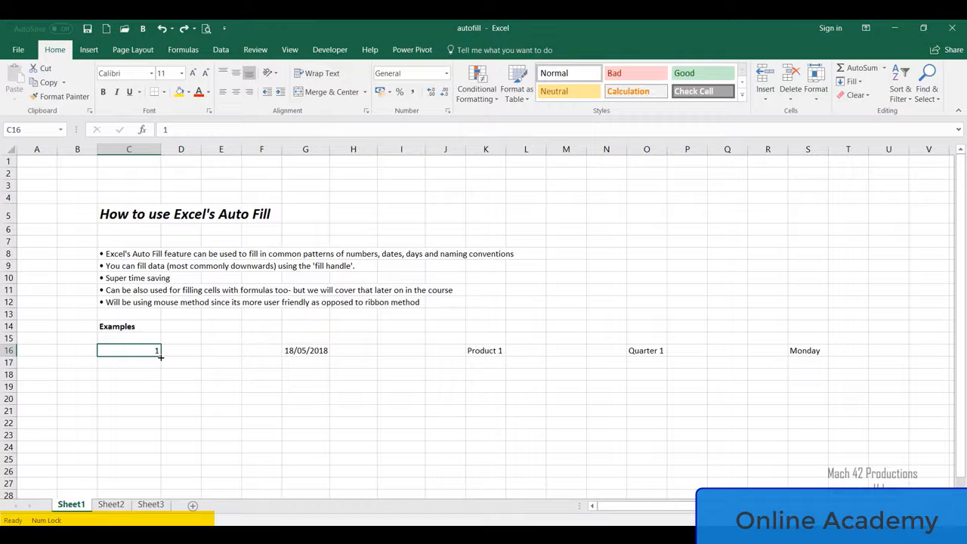
Auto fill the 1 in C16 down to C25 and change the copied cells to a Fill Series running from 1 to 10
left_click_drag(160, 357, 160, 357)
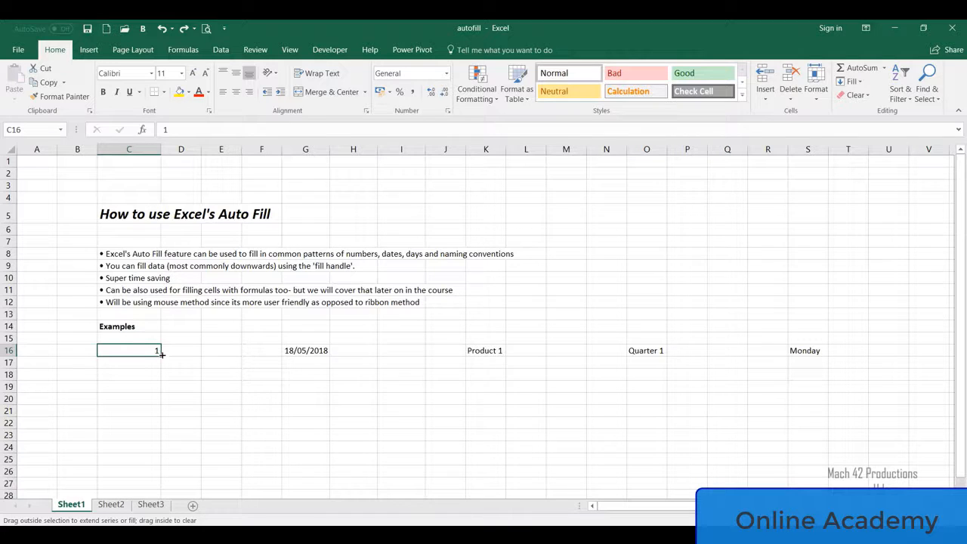
left_click_drag(159, 355, 243, 354)
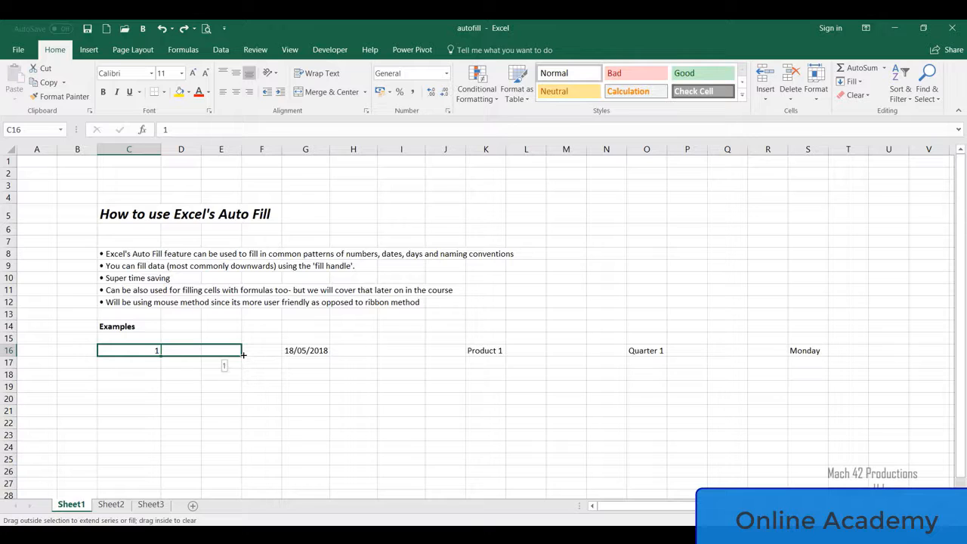
left_click_drag(244, 354, 118, 400)
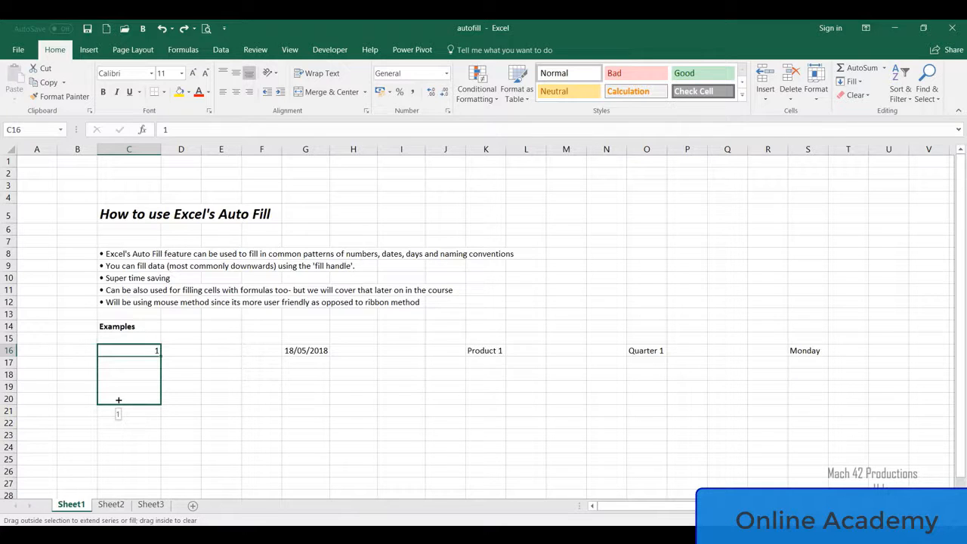
left_click_drag(119, 399, 149, 466)
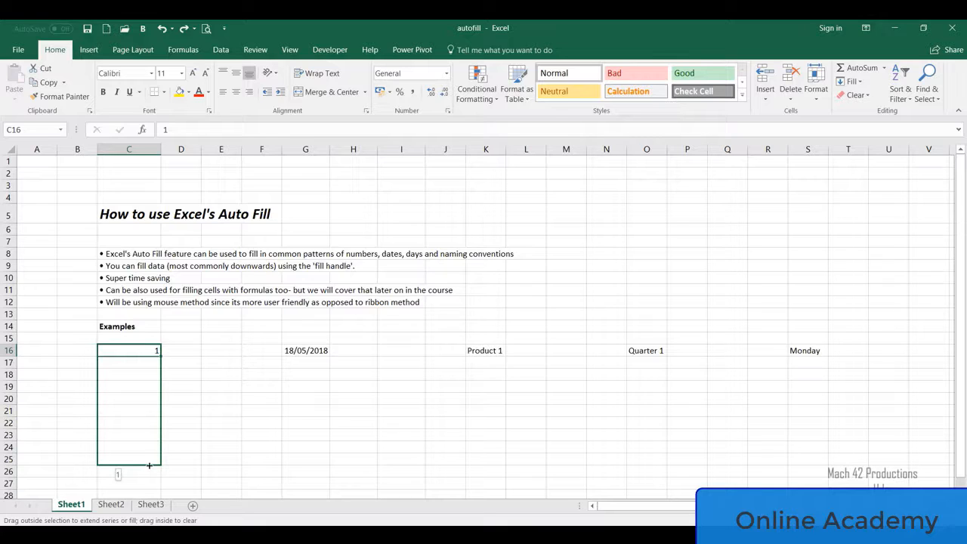
left_click_drag(149, 465, 163, 466)
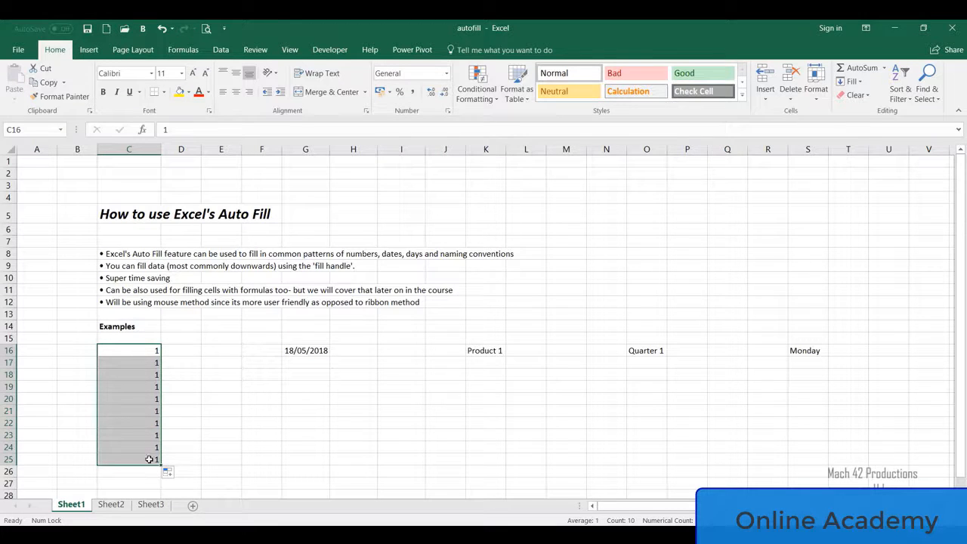
left_click(149, 460)
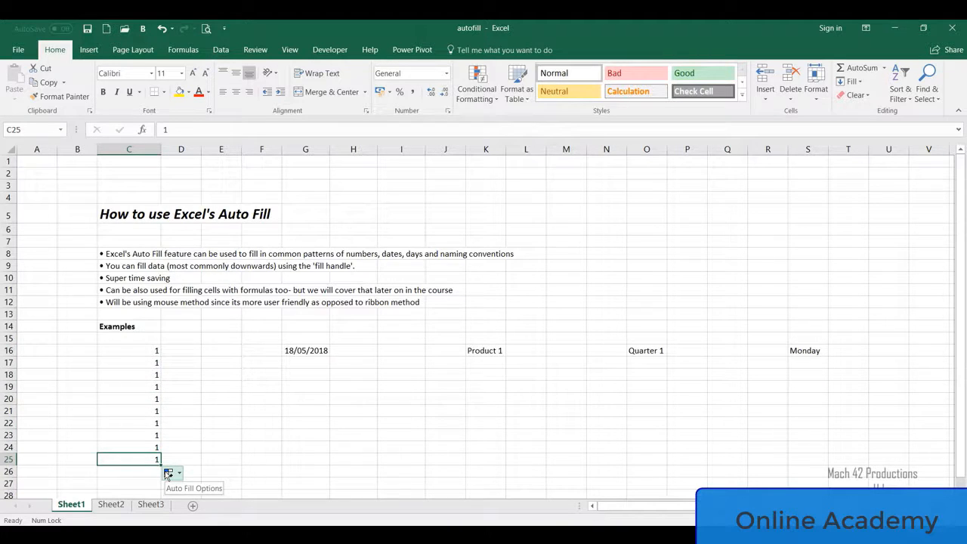
left_click(169, 473)
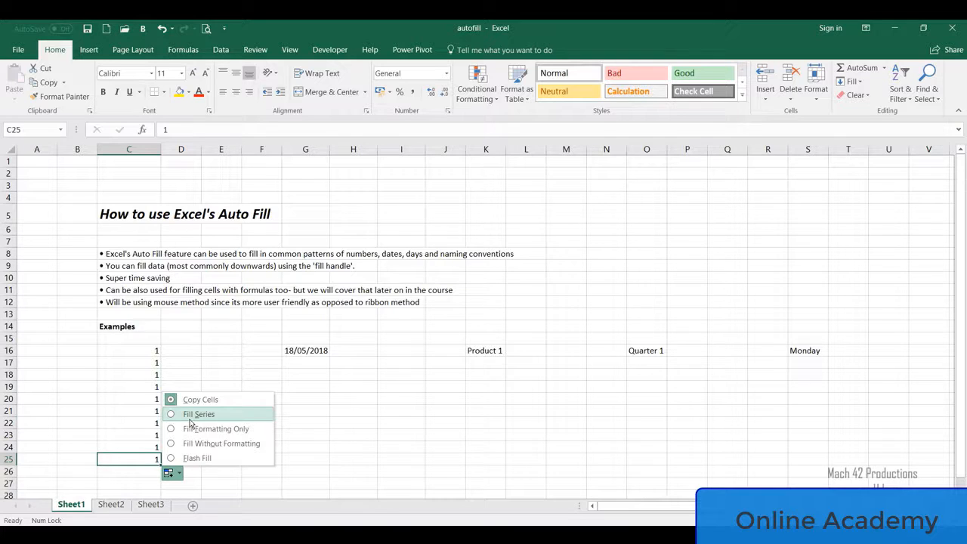
left_click(190, 416)
left_click(190, 424)
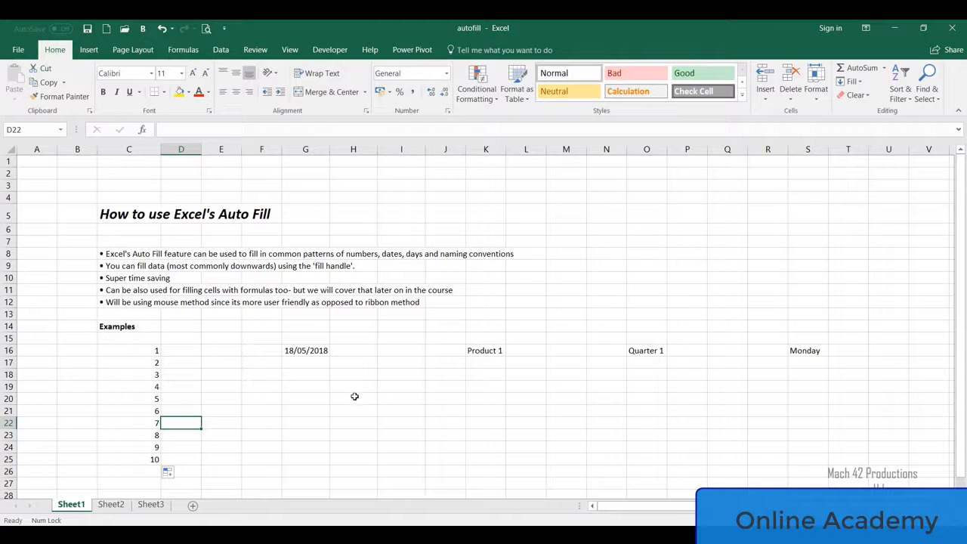
Auto fill the date 18/05/2018 in G16 down to G25 so the dates run to 27/05/2018
left_click(324, 349)
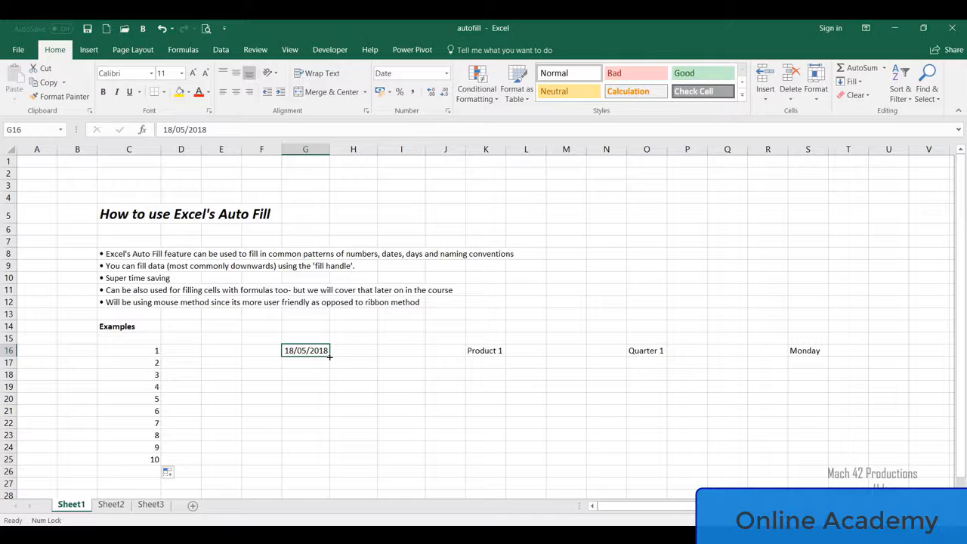
left_click_drag(330, 355, 329, 472)
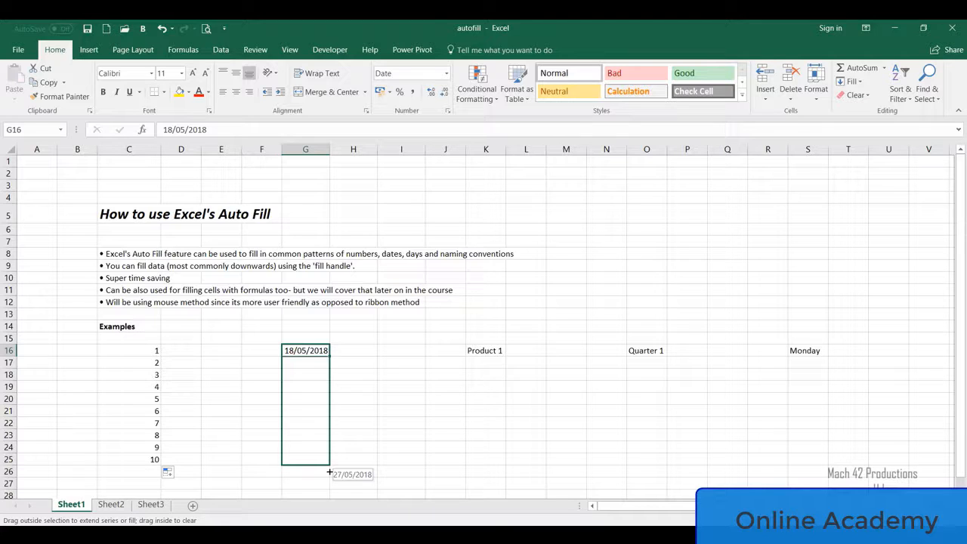
mouse_move(330, 473)
left_mouse_down()
mouse_move(320, 369)
mouse_move(325, 468)
left_mouse_up()
left_click_drag(325, 468, 324, 468)
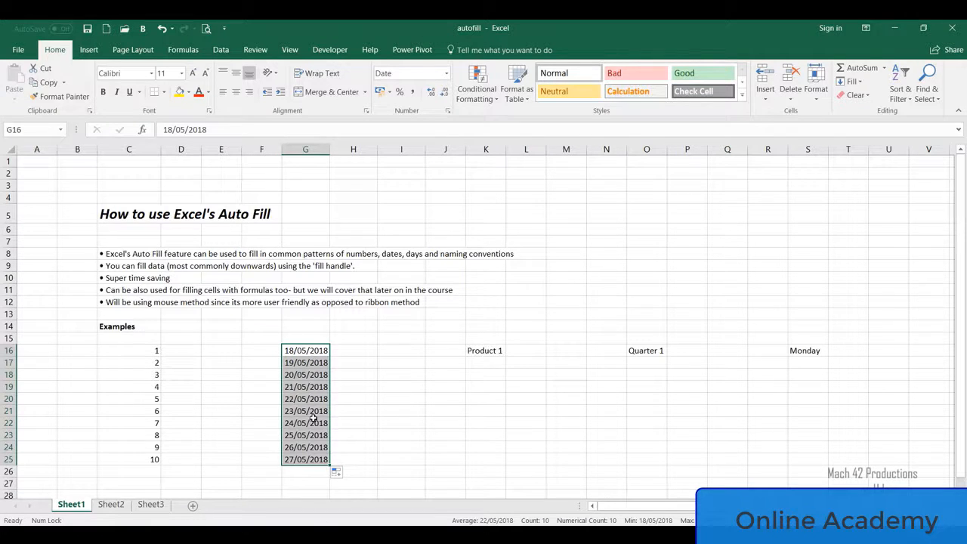
Try the Fill Days, Fill Weekdays, Fill Months and Fill Years options in turn on the filled dates in G16 to G25
left_click(338, 473)
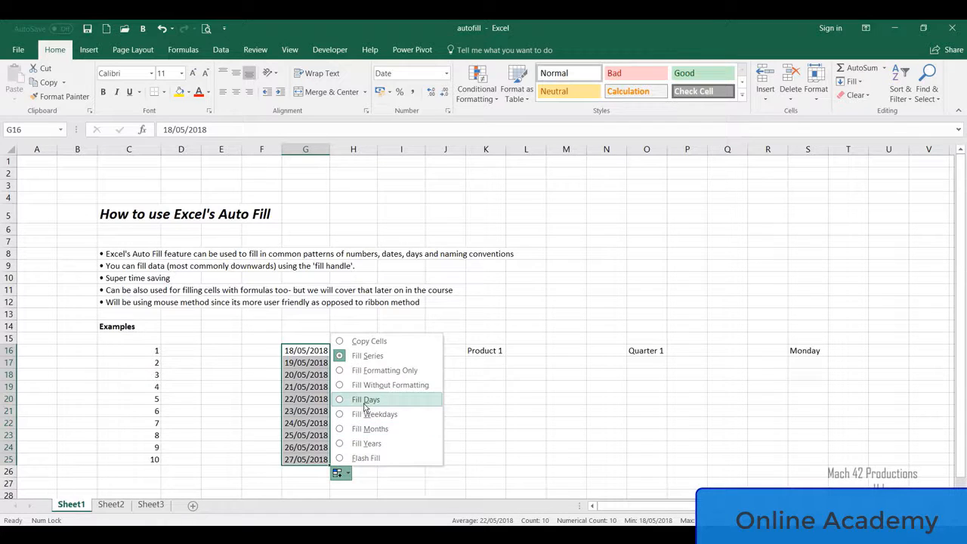
left_click(347, 402)
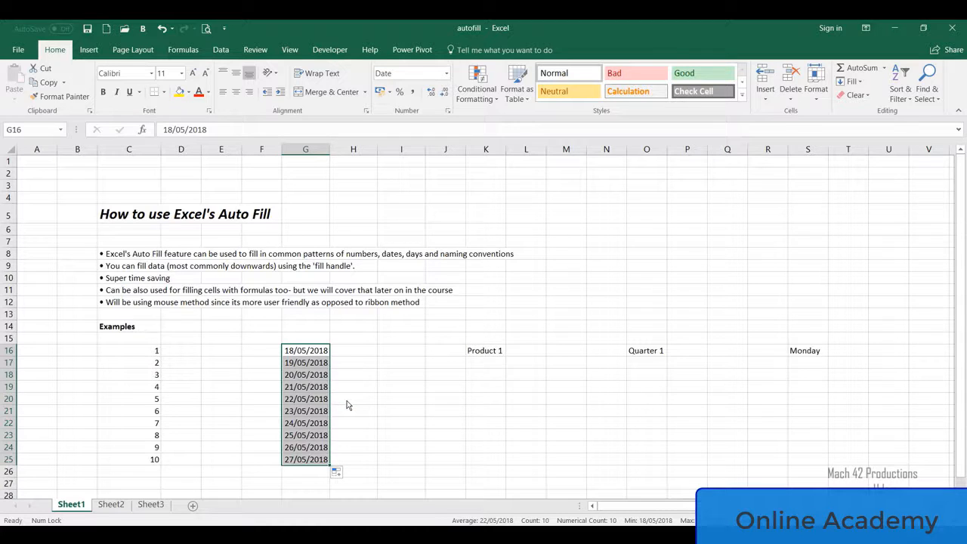
left_click(337, 473)
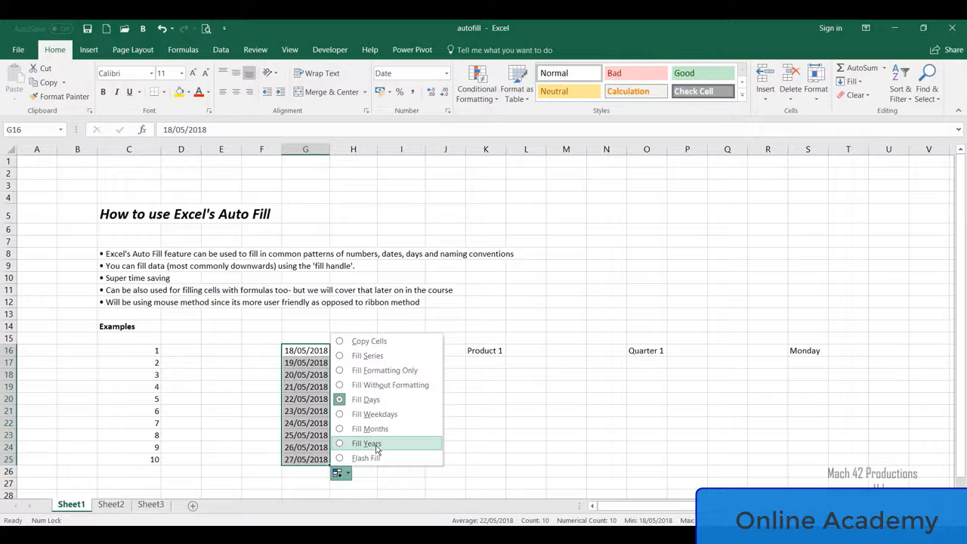
left_click(375, 415)
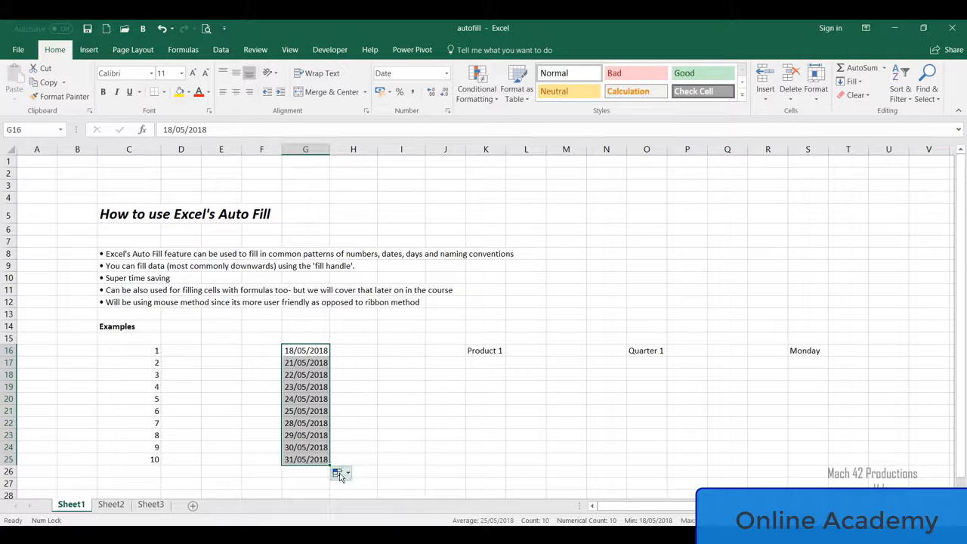
left_click(339, 473)
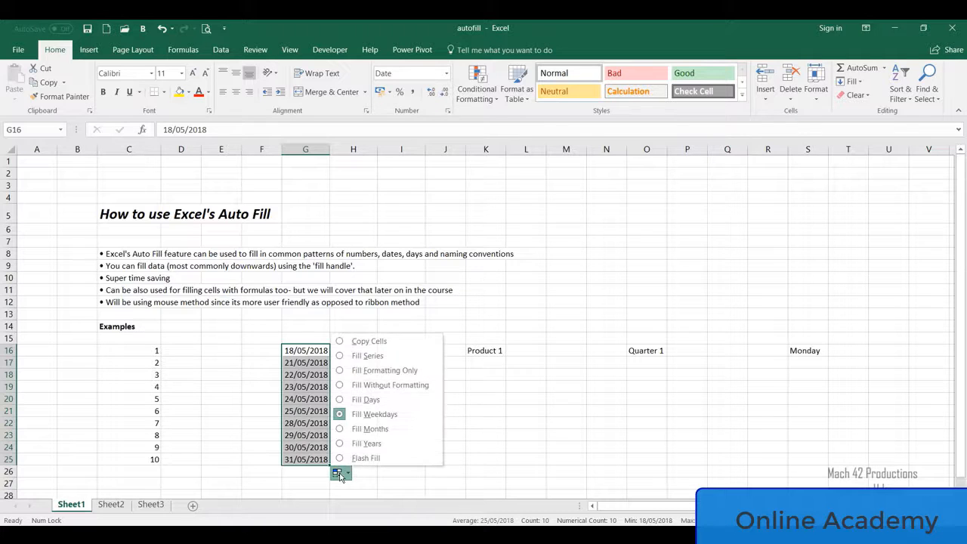
left_click(339, 429)
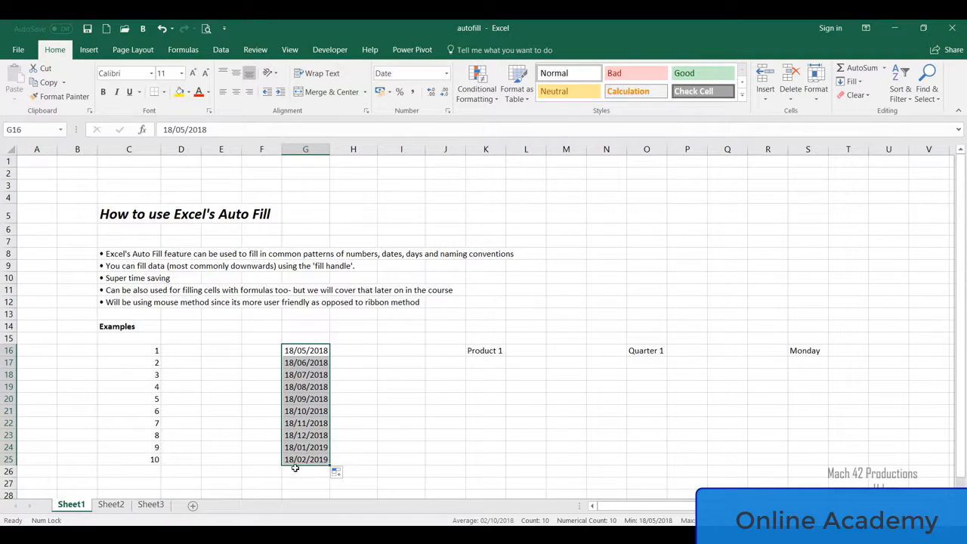
left_click(337, 472)
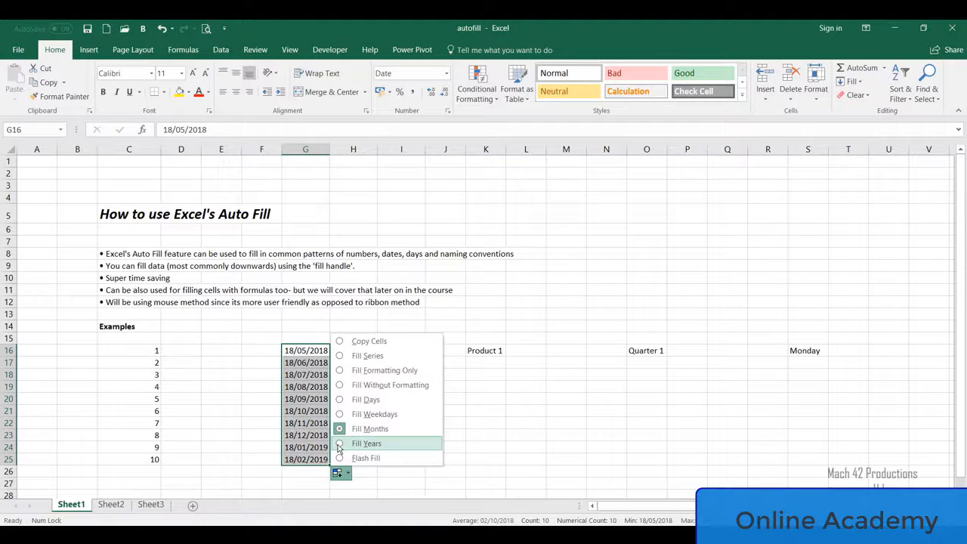
left_click(340, 445)
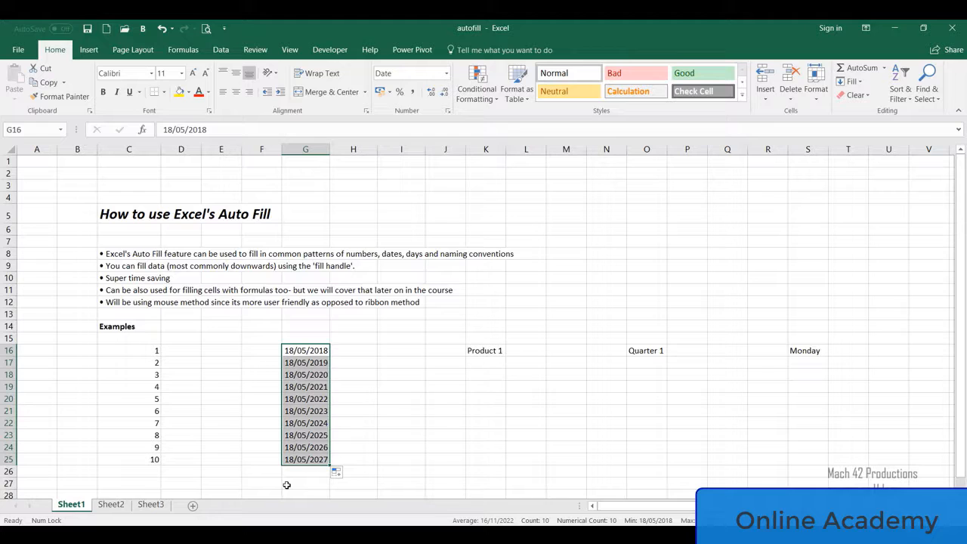
Switch the filled dates in G16 to G25 to the Fill Series option
left_click(337, 473)
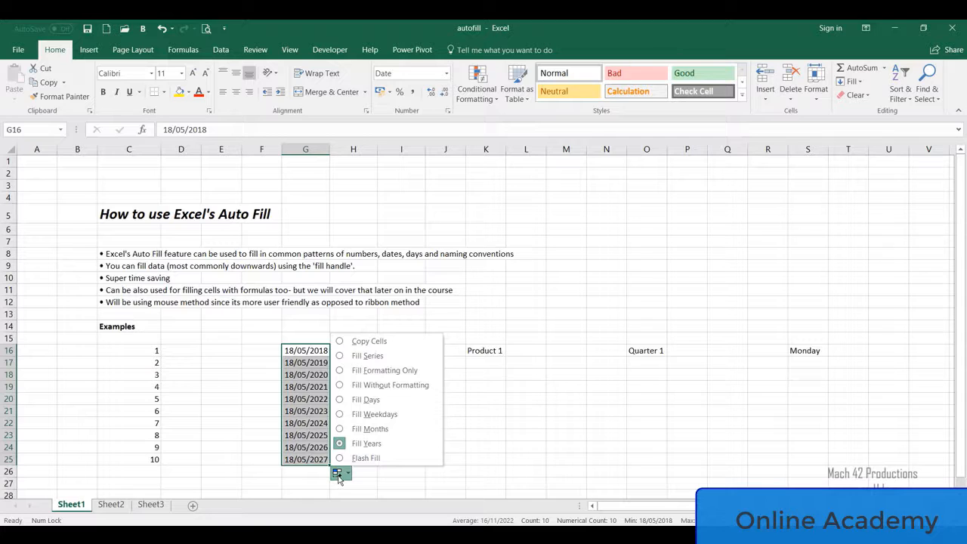
left_click(344, 356)
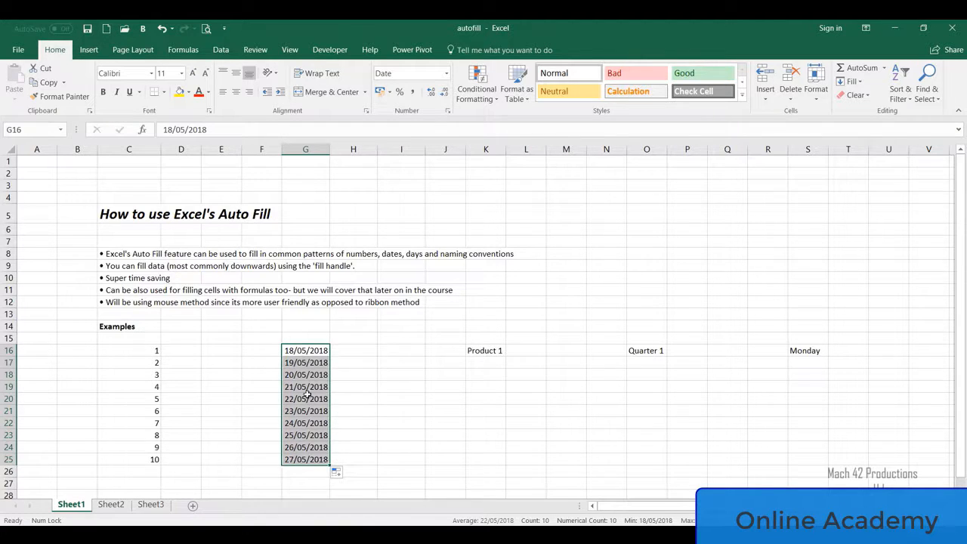
left_click(350, 461)
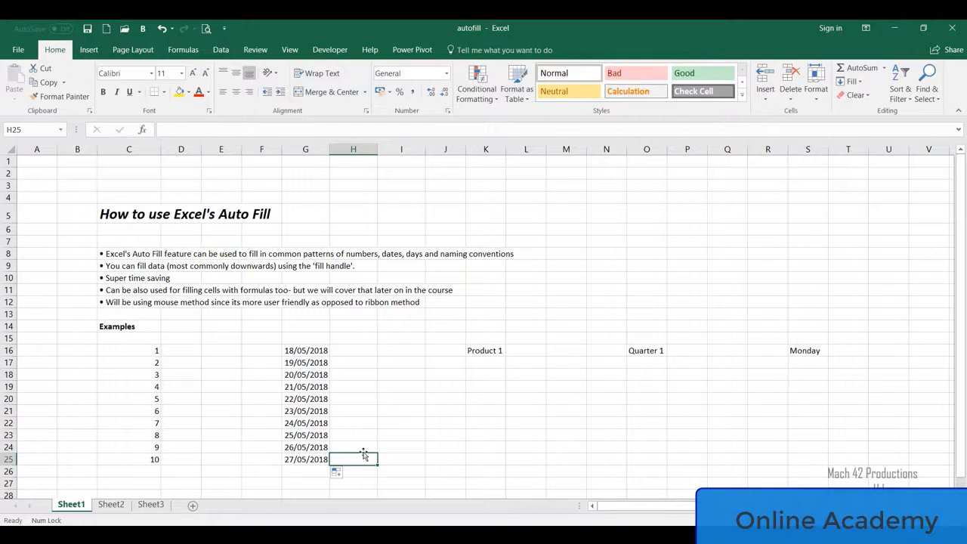
Enter the dates 01/03/2018 in H16 and 03/03/2018 in H17
left_click(360, 352)
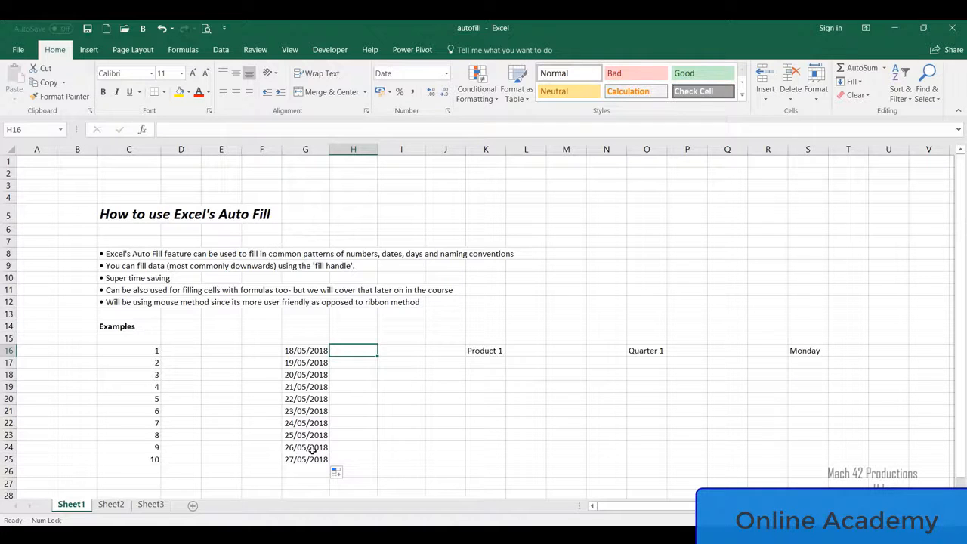
type("01/03/2")
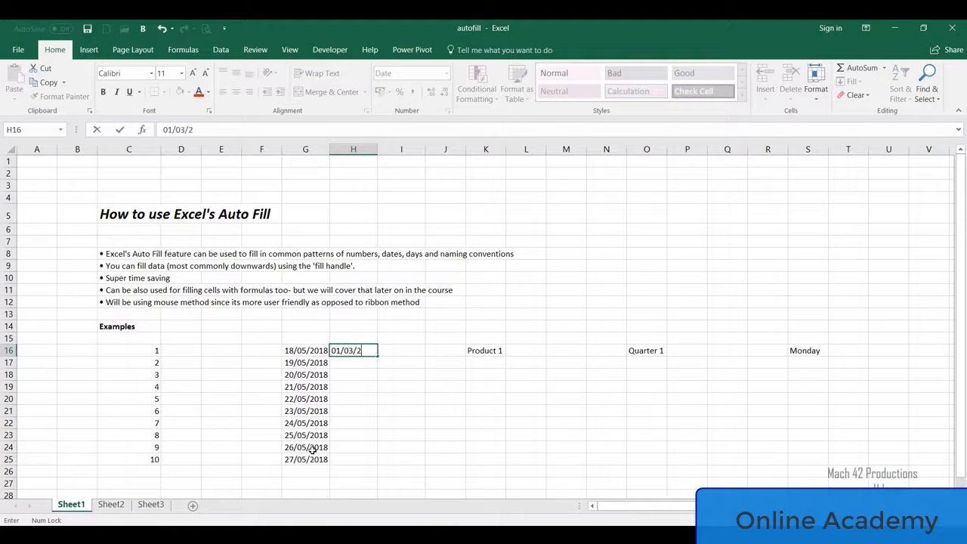
type("018")
key("Return")
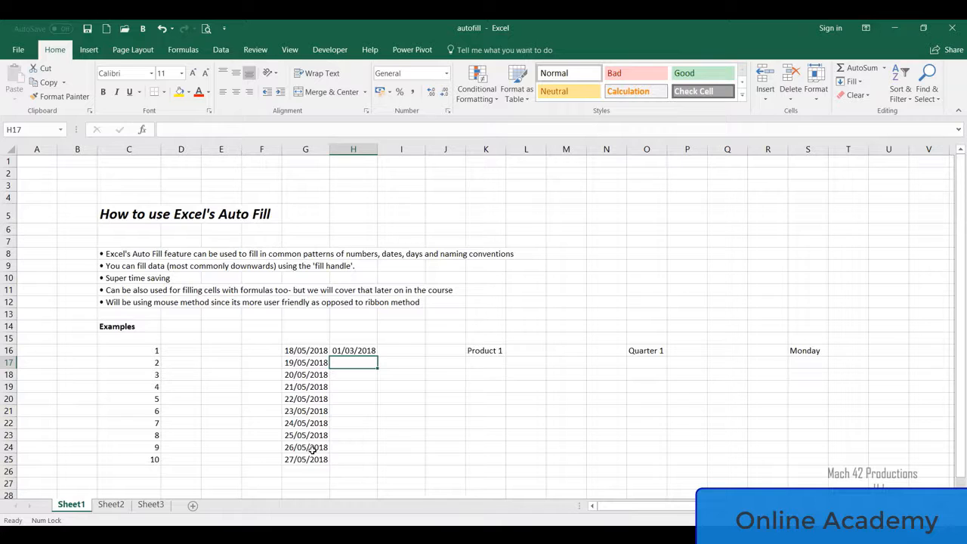
type("03/0")
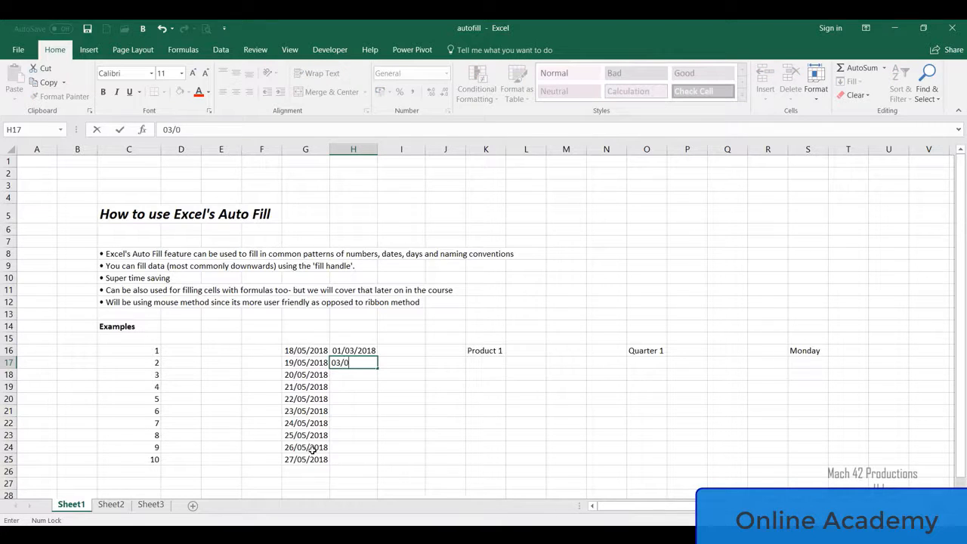
type("3/2018")
key("Return")
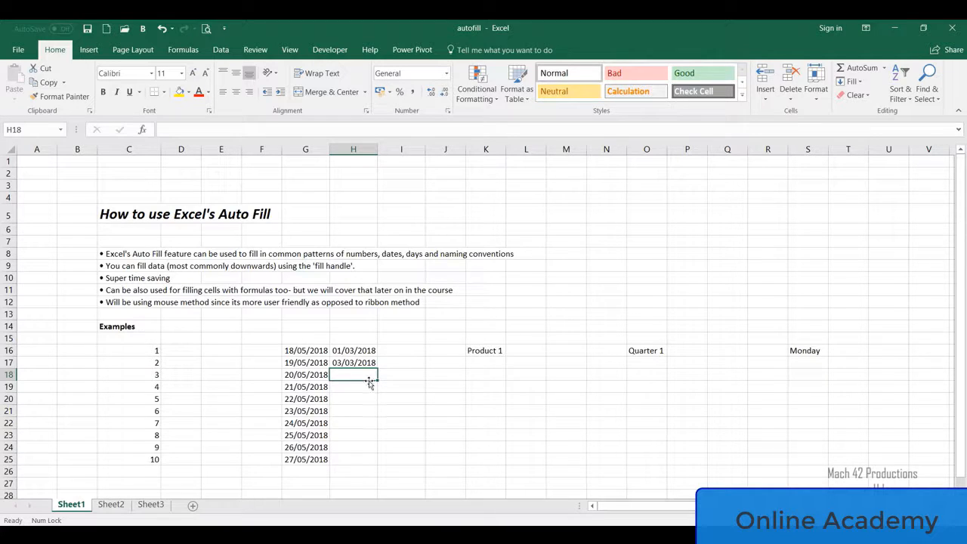
Auto fill the two dates in H16 and H17 down to H25 so they run in two-day steps to 19/03/2018
left_click(372, 351)
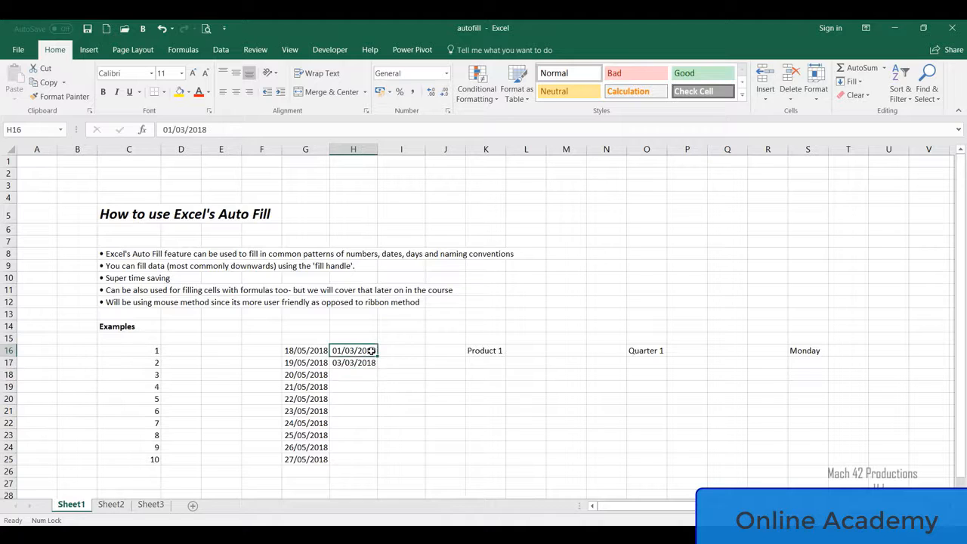
left_click_drag(372, 351, 356, 363)
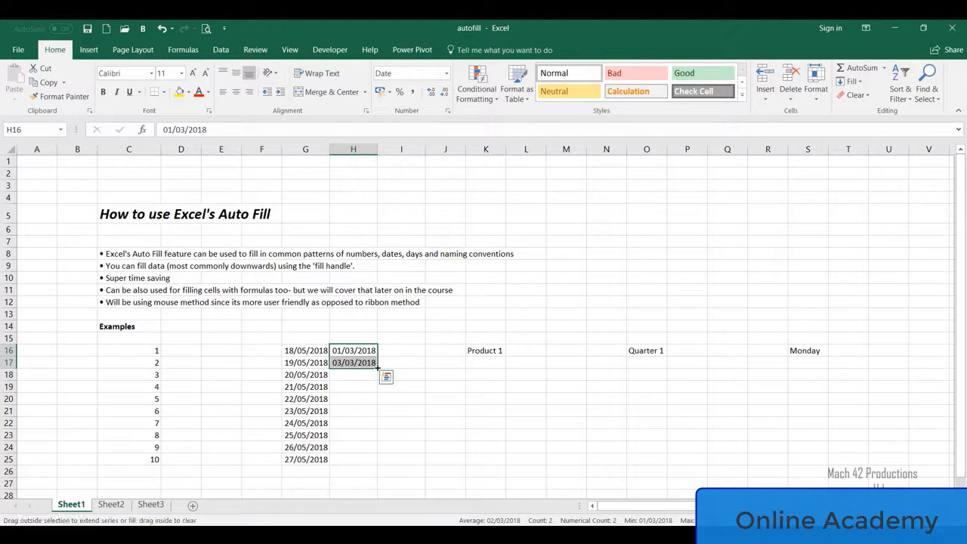
left_click_drag(378, 368, 373, 463)
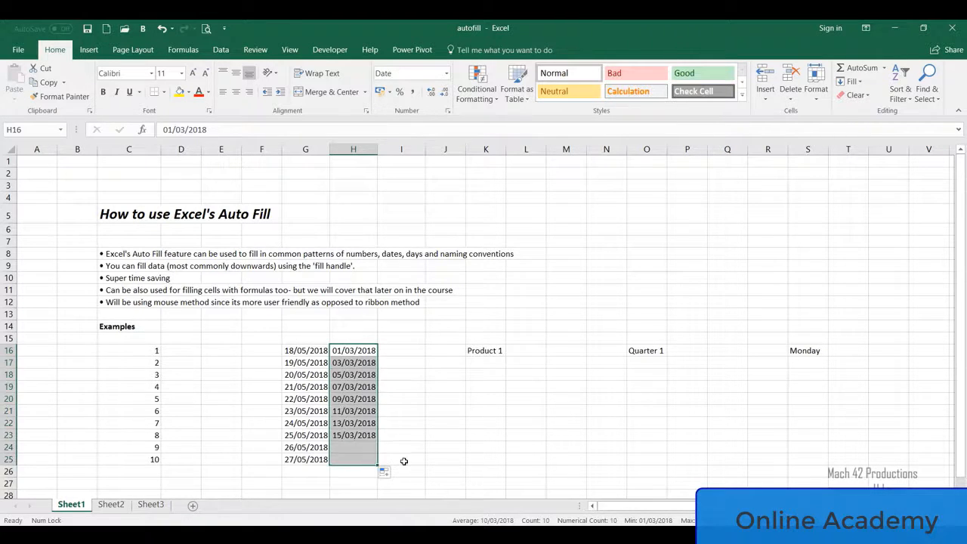
left_click(424, 408)
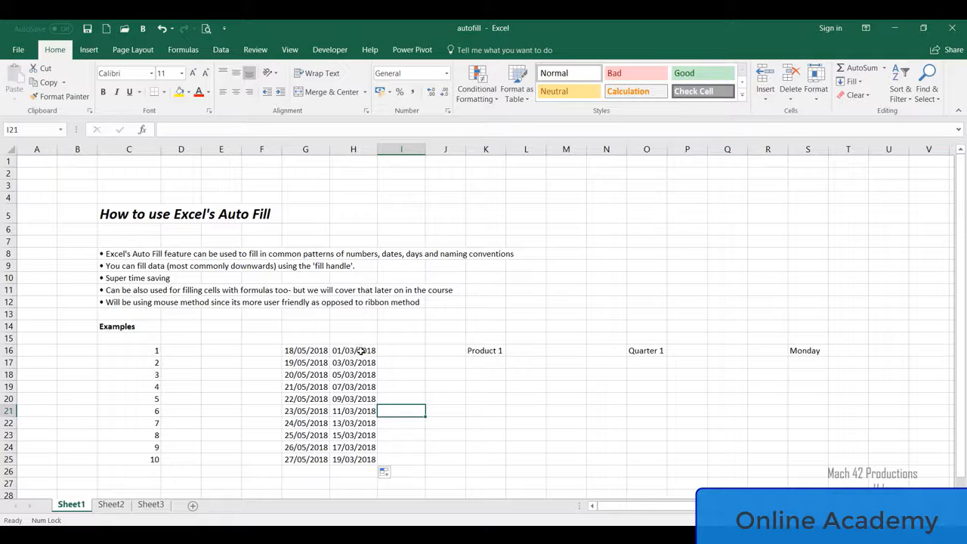
Go through the filled dates in column H from H16 downwards to examine the interval between them
left_click(361, 351)
left_click(358, 364)
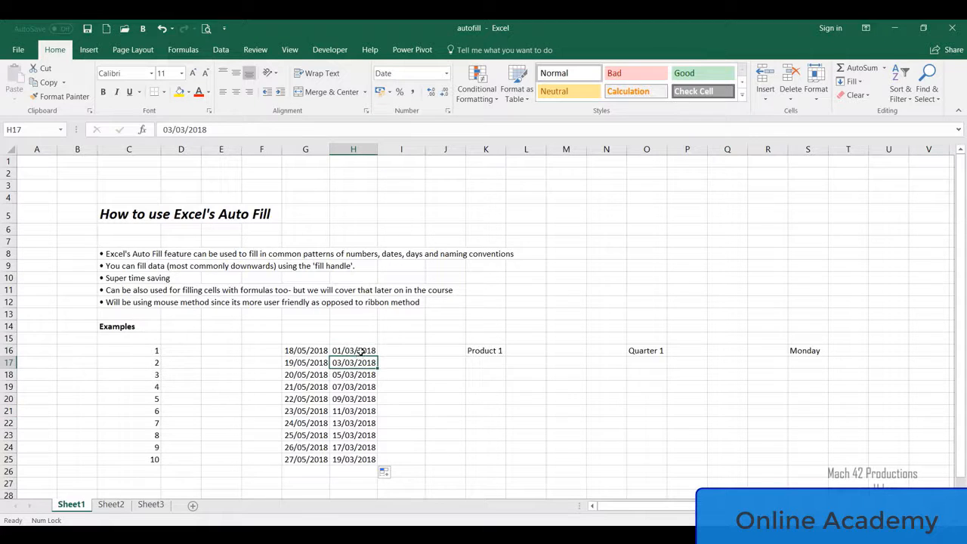
left_click(361, 352)
left_click(361, 363)
left_click(359, 376)
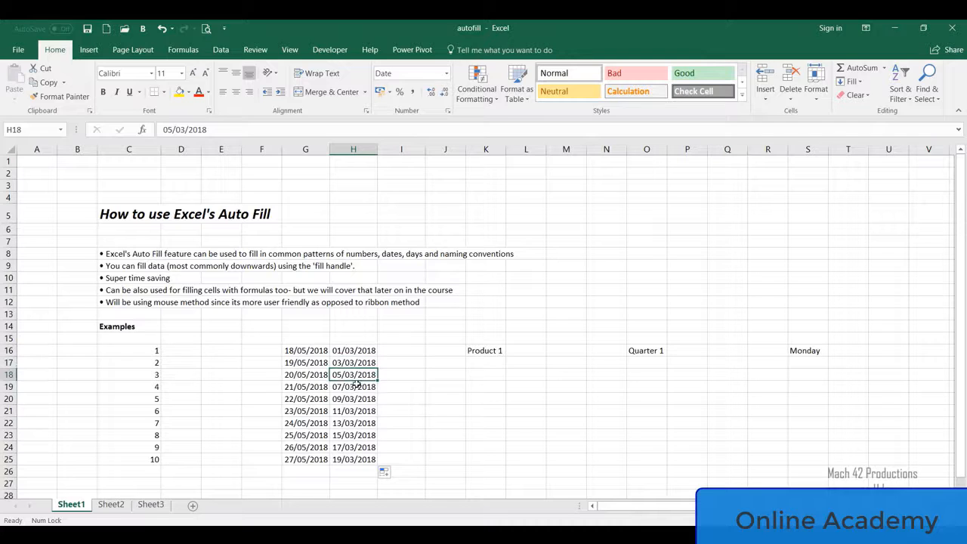
left_click(355, 387)
left_click(355, 399)
left_click(355, 447)
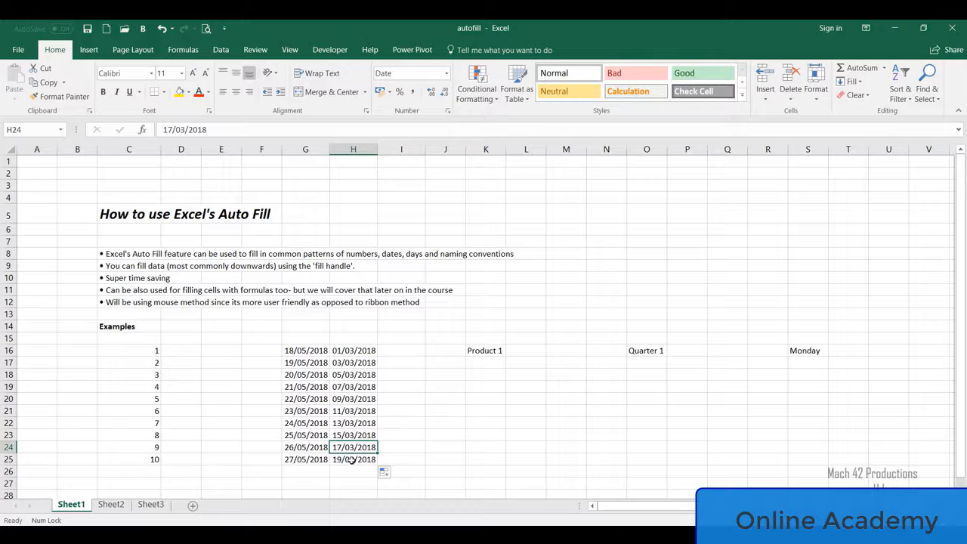
left_click(414, 434)
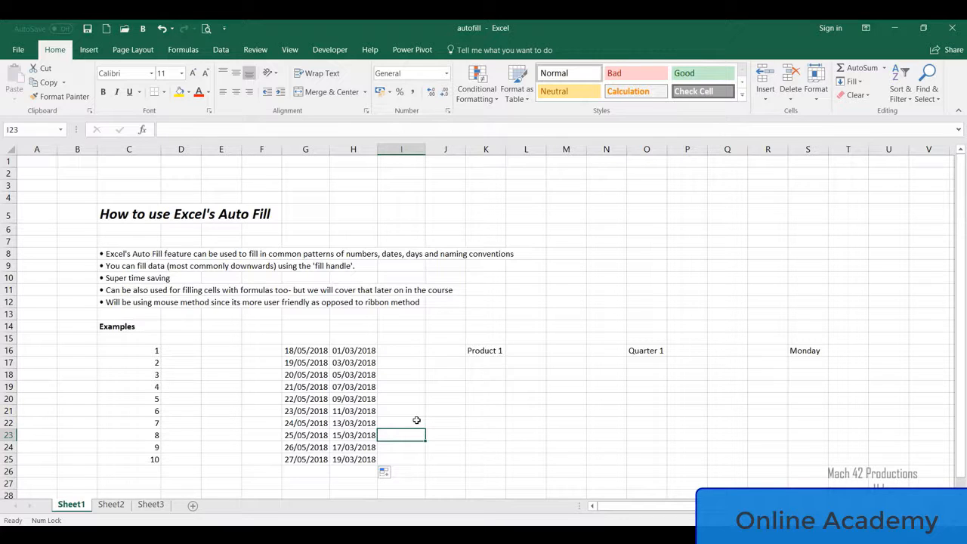
Auto fill Product 1 in K16 down to K25 so the names run to Product 10
left_click(484, 352)
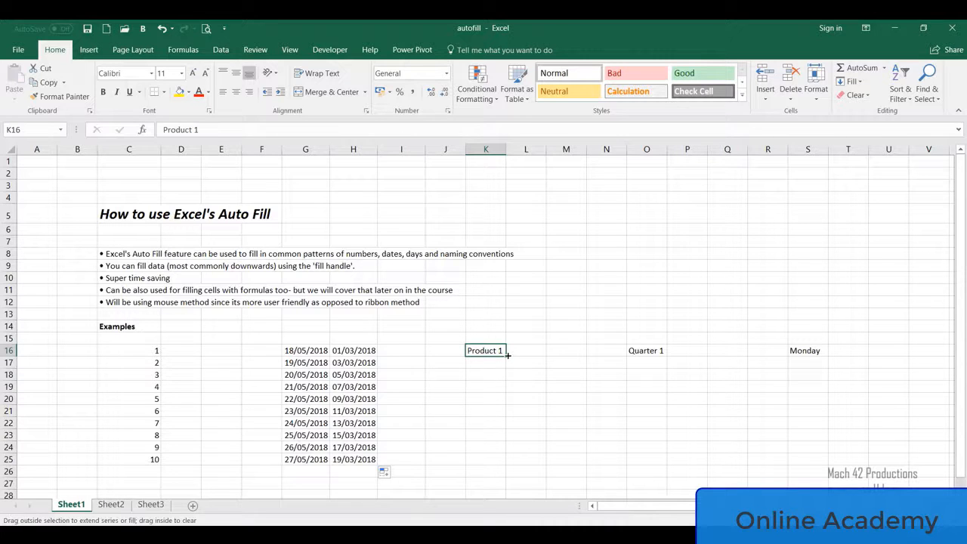
left_click_drag(508, 354, 490, 460)
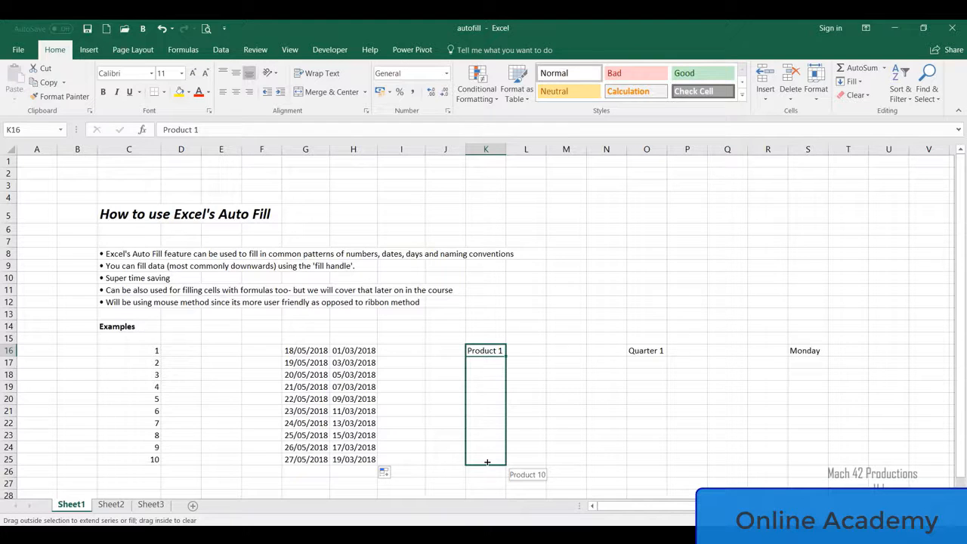
left_click_drag(487, 462, 487, 462)
left_click(545, 392)
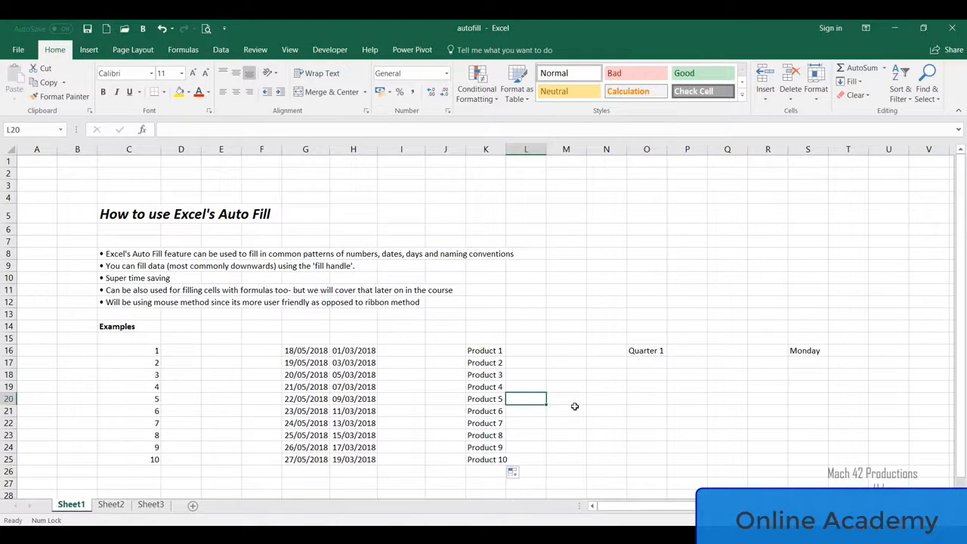
Try the Copy Cells option on the filled products in K16 to K25, and return them to Fill Series
left_click(517, 476)
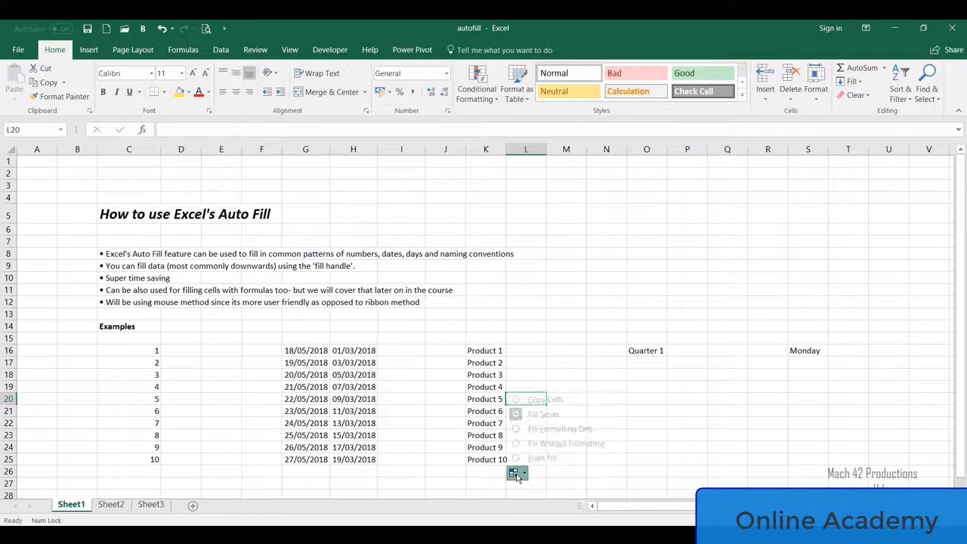
left_click(516, 400)
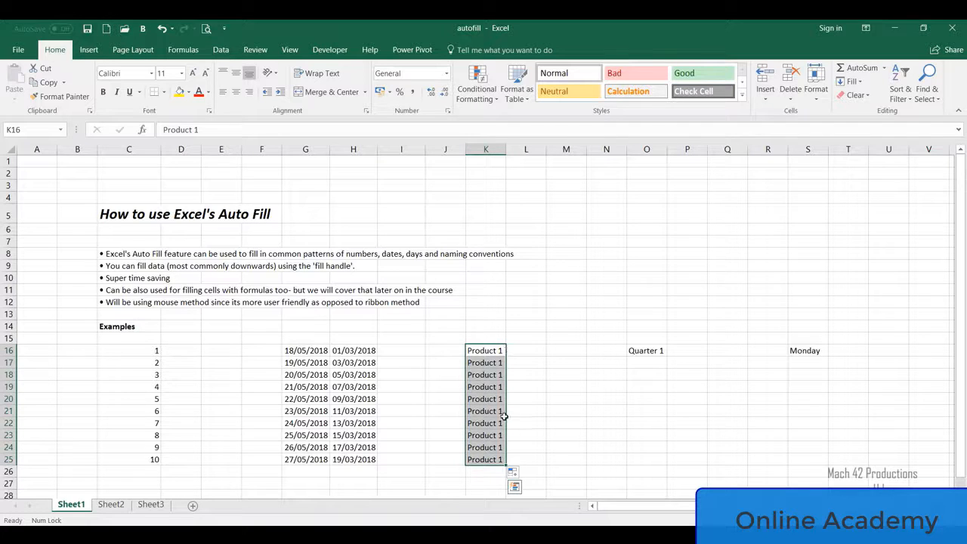
left_click(515, 474)
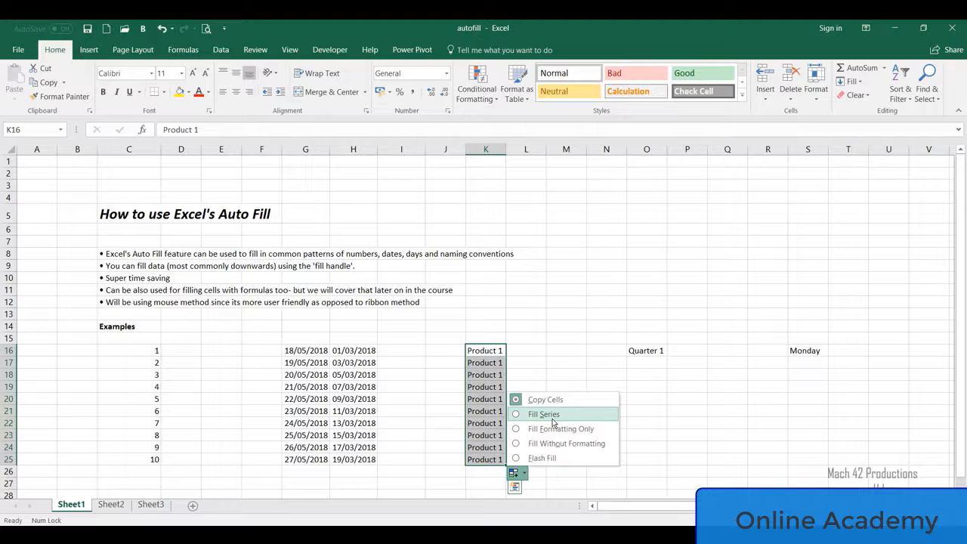
left_click(552, 422)
left_click(554, 389)
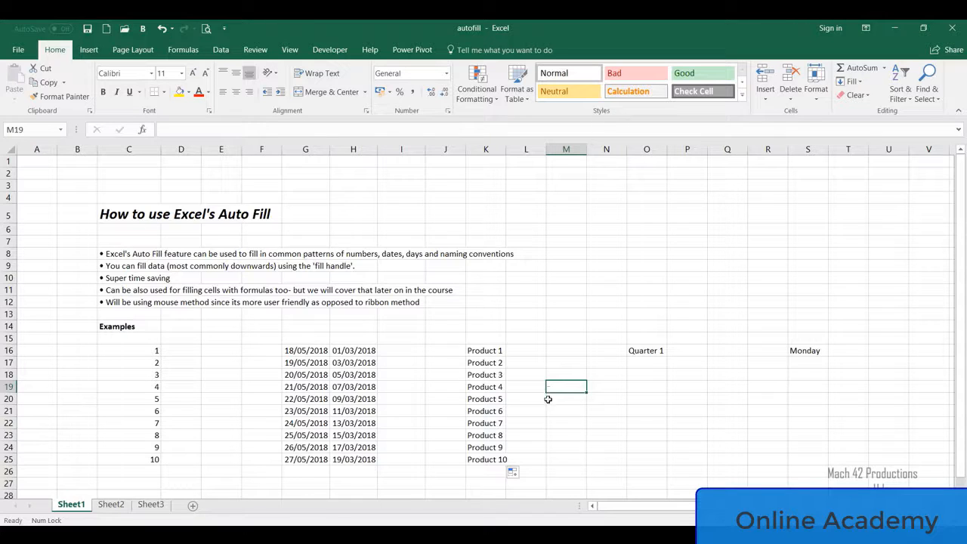
Auto fill Quarter 1 in O16 down to O25 so the four quarters repeat
left_click(665, 352)
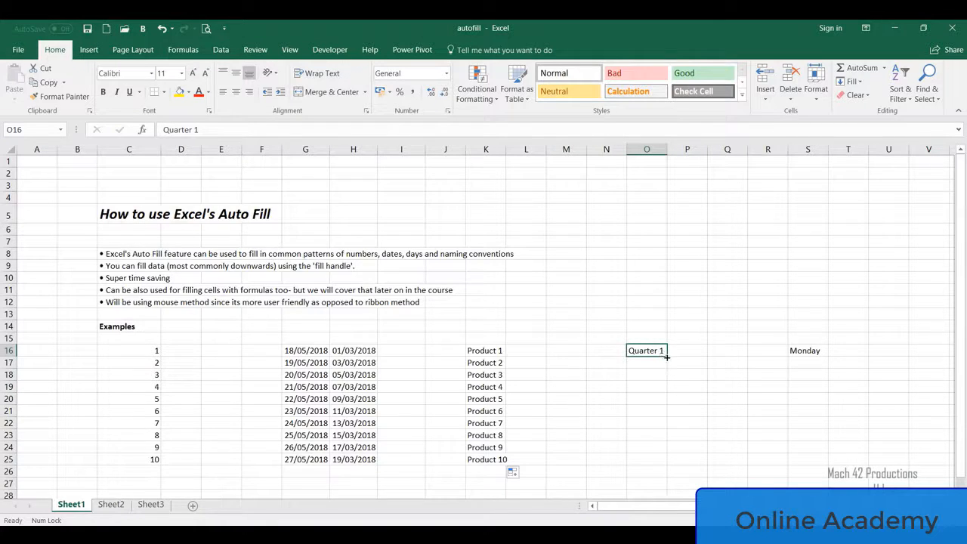
left_click_drag(667, 357, 650, 465)
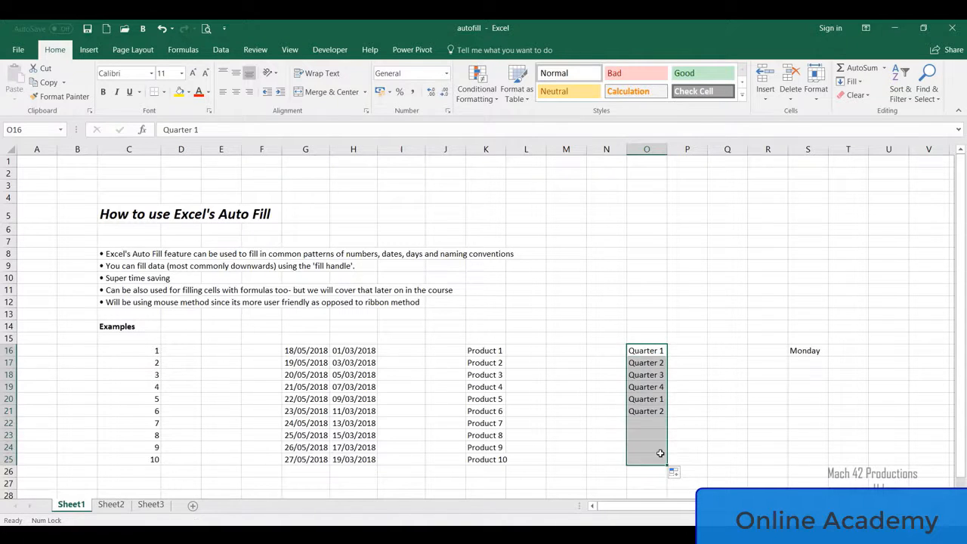
left_click(689, 388)
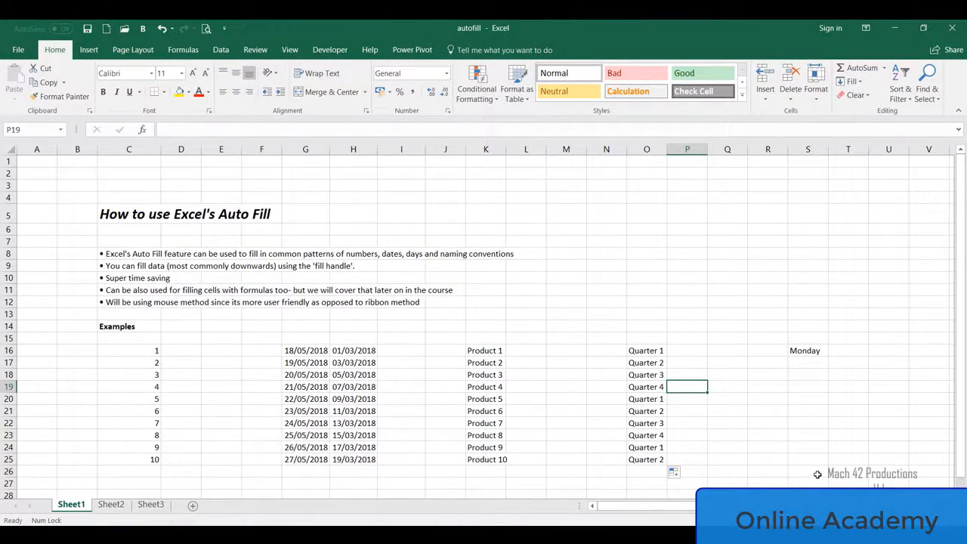
Auto fill Monday in S16 down to S25 with the consecutive days of the week
left_click(820, 351)
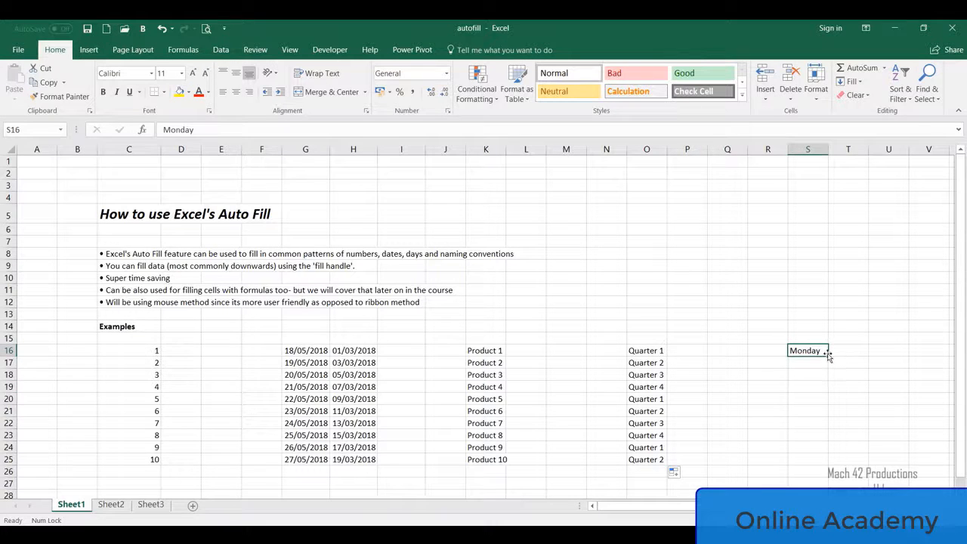
left_click_drag(828, 354, 828, 464)
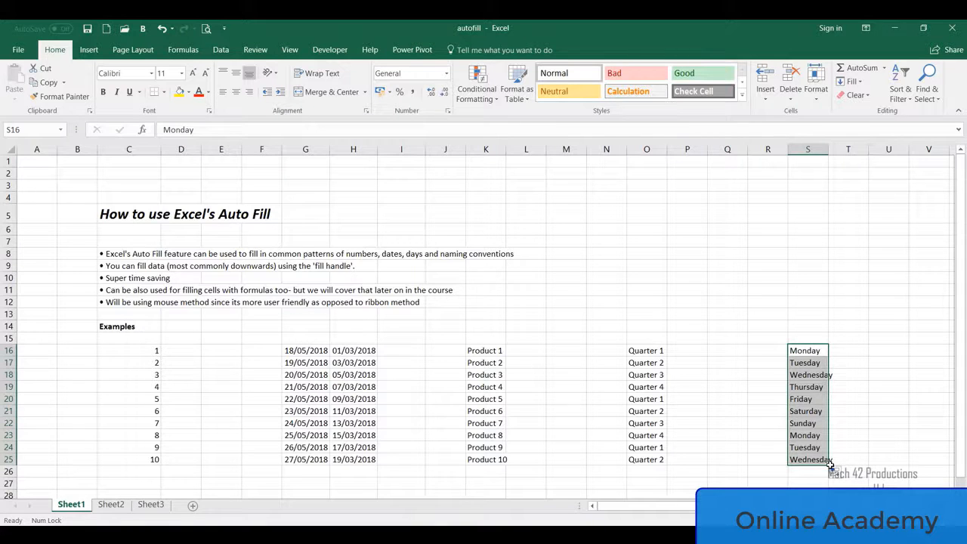
left_click(861, 422)
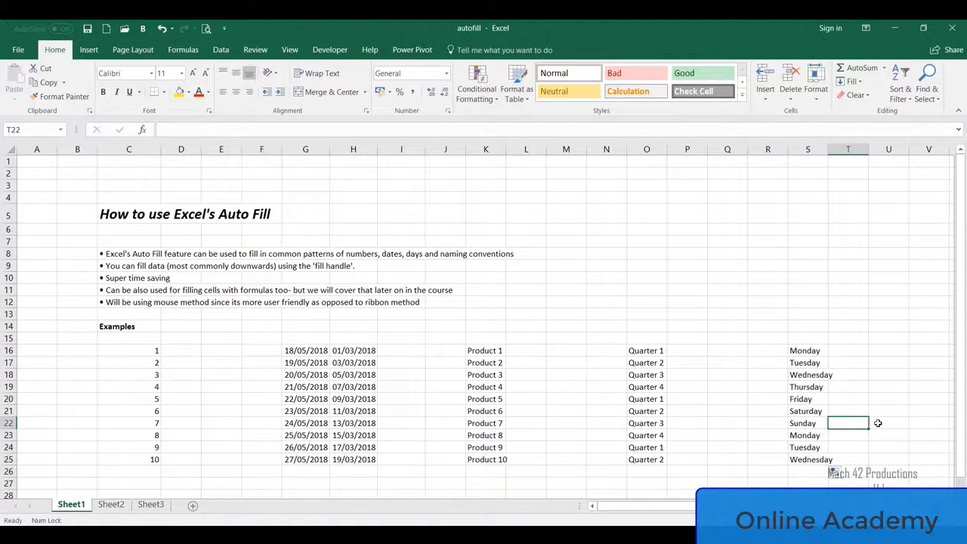
left_click(880, 421)
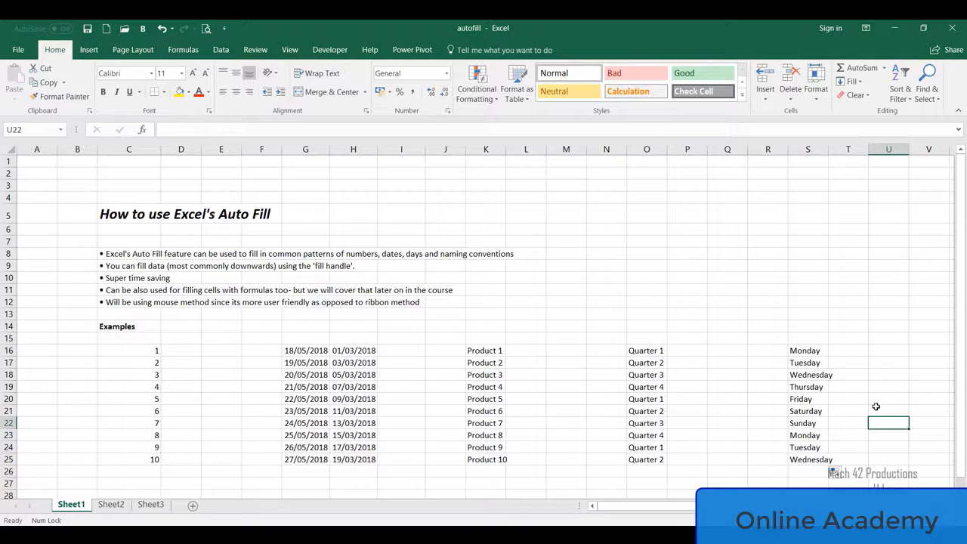
Switch the filled days in S16 to S25 to the Fill Weekdays option so they run Monday to Friday only
left_click(835, 474)
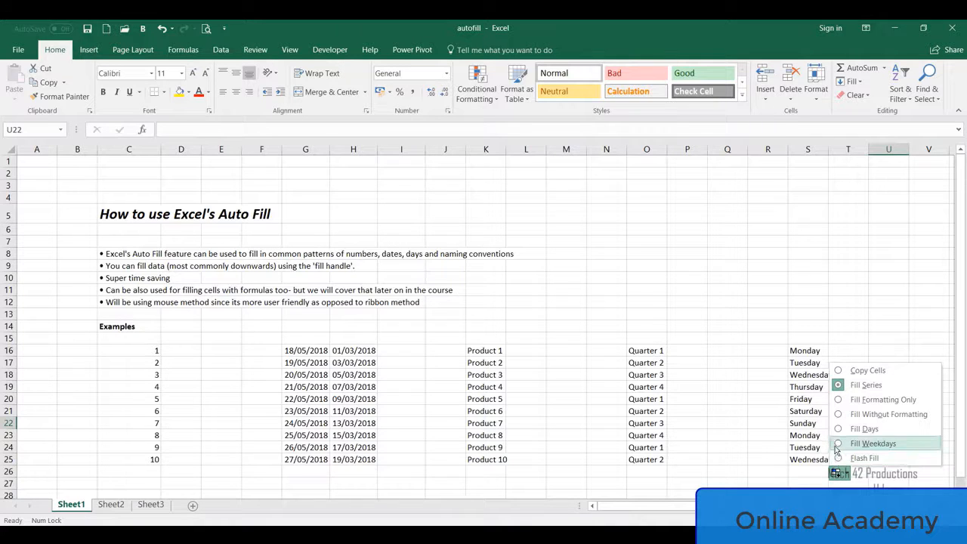
left_click(837, 444)
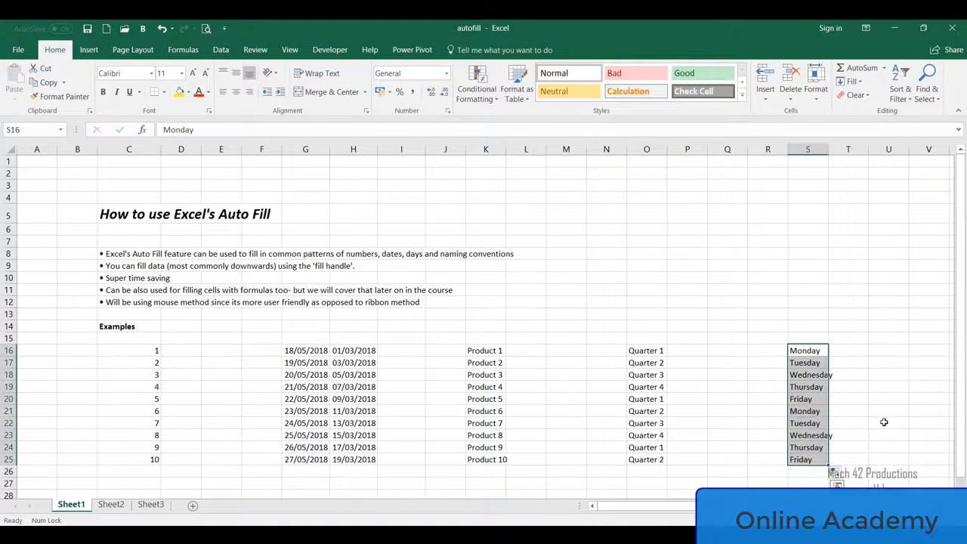
left_click(882, 421)
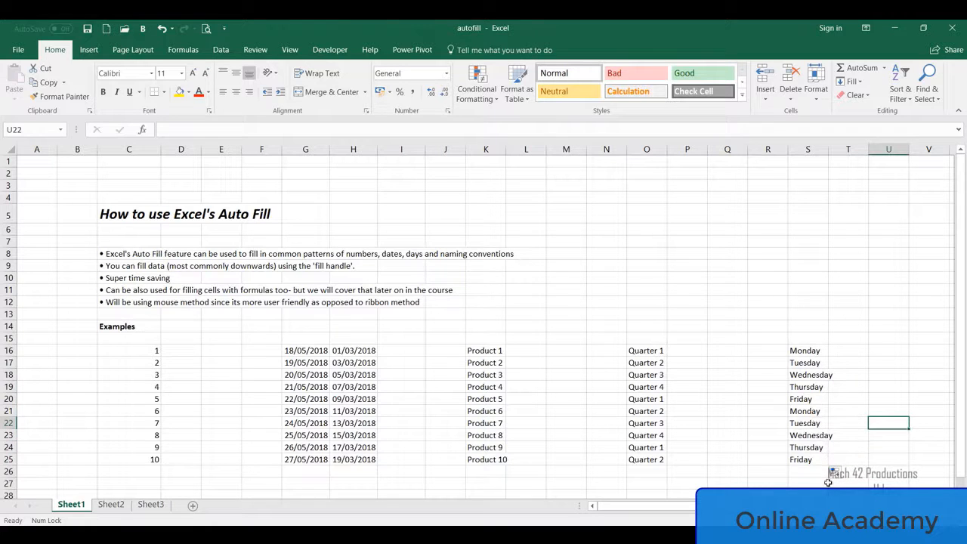
left_click(814, 482)
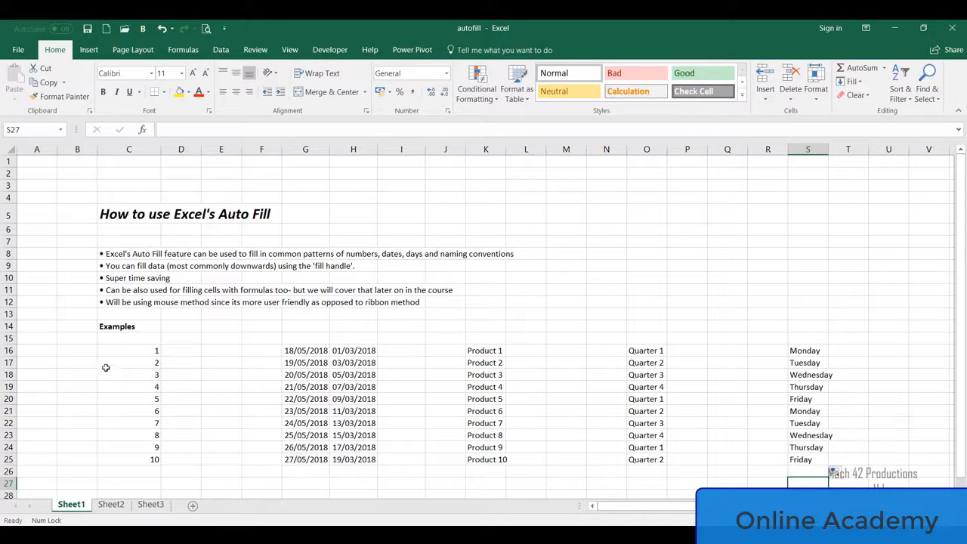
Auto fill the 1 in C16 across to E16 and change the copied cells to the Fill Series option
left_click(138, 350)
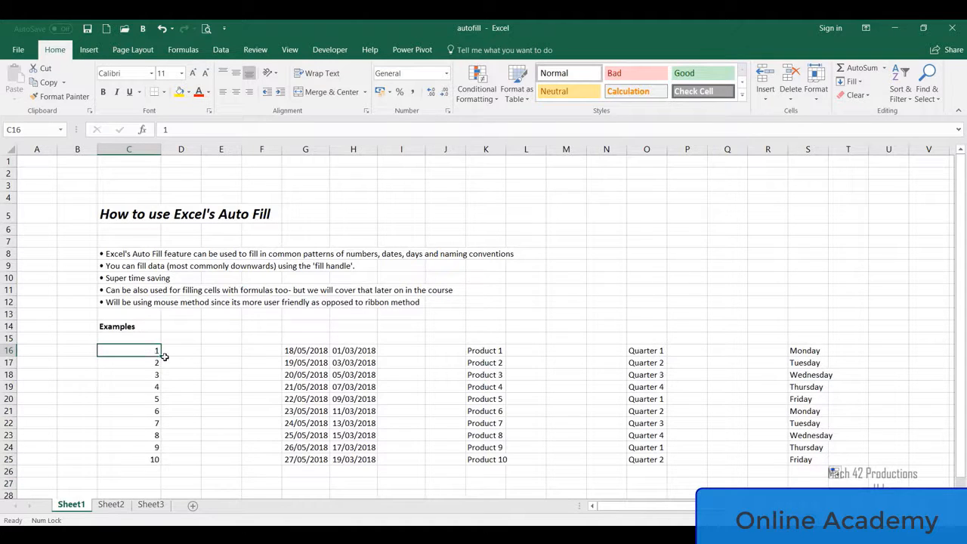
left_click_drag(161, 356, 229, 356)
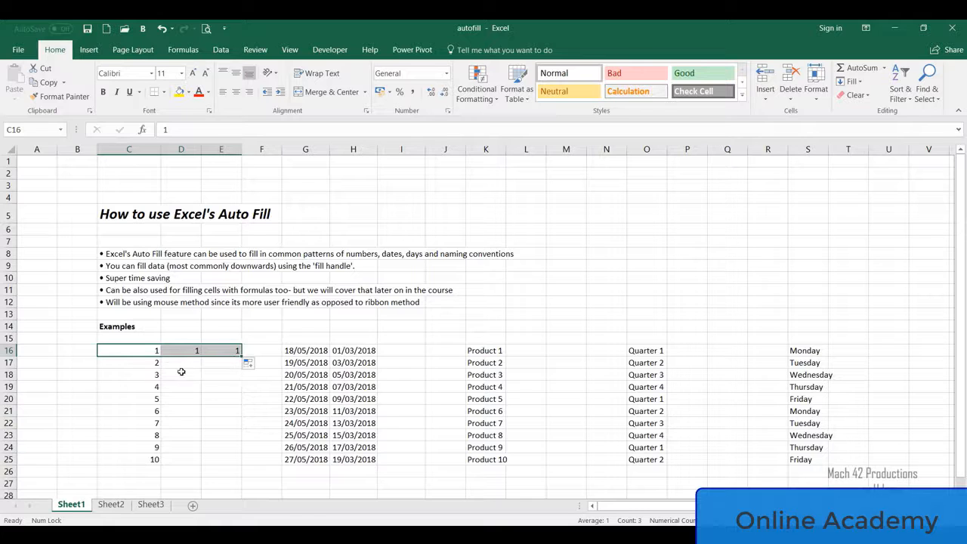
left_click(248, 364)
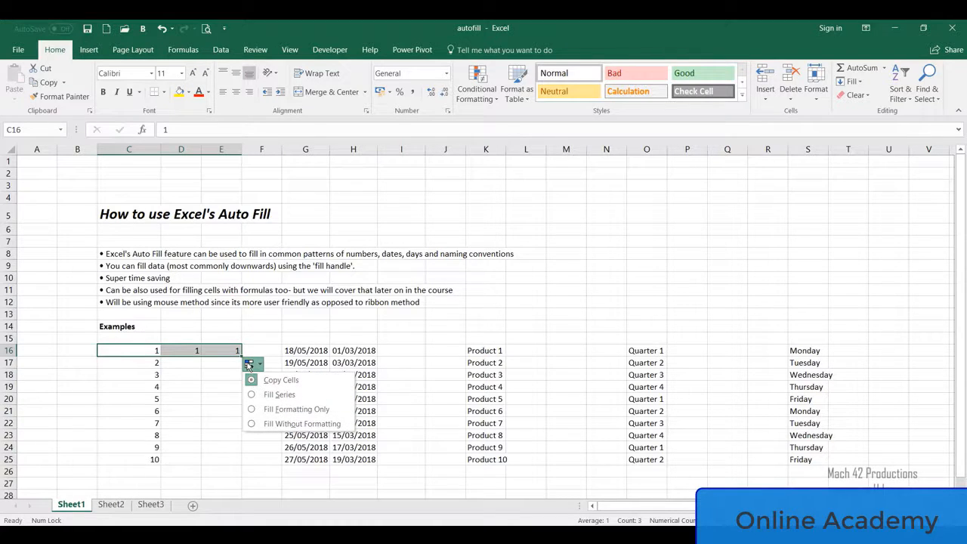
left_click(251, 395)
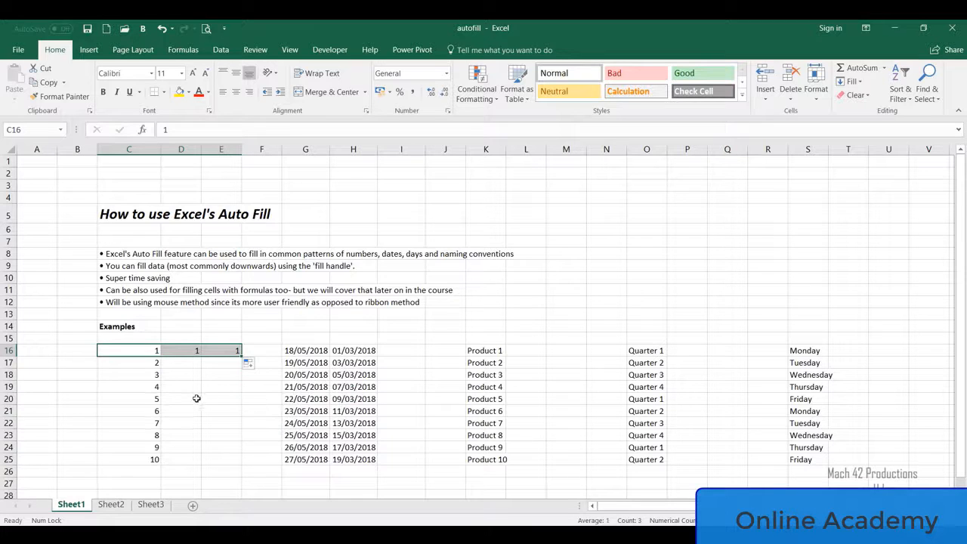
Auto fill the 3 in C18 across to E18 and change the copied cells to the Fill Series option
left_click(194, 398)
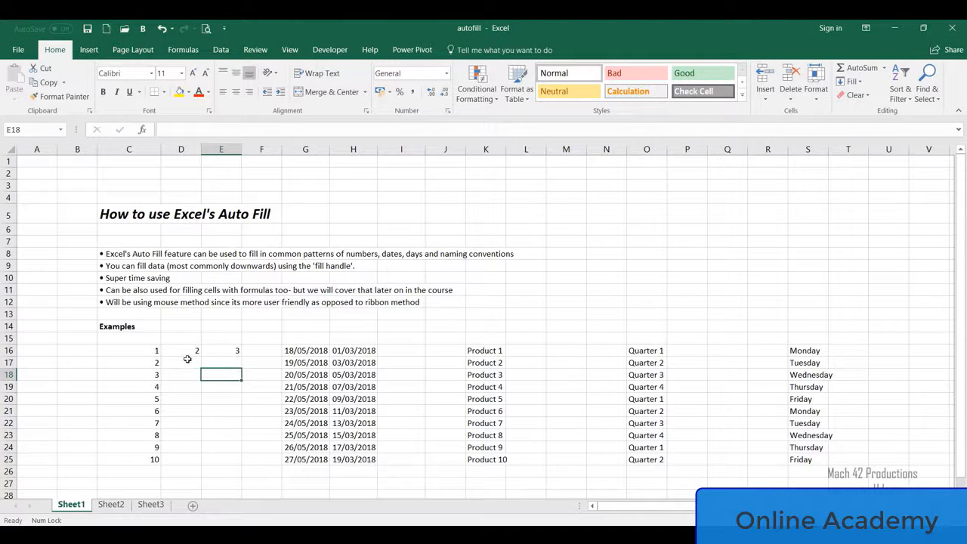
left_click(159, 353)
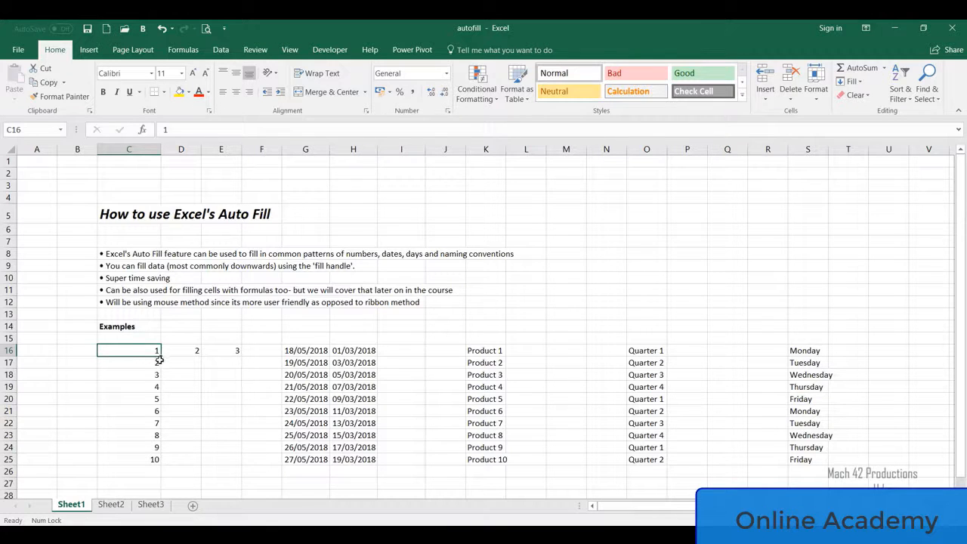
left_click(149, 375)
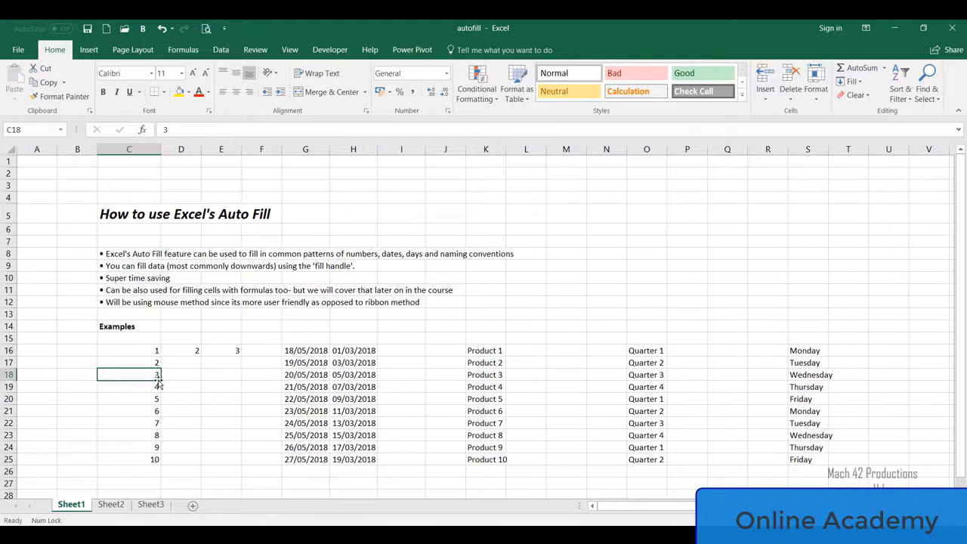
left_click_drag(161, 381, 240, 378)
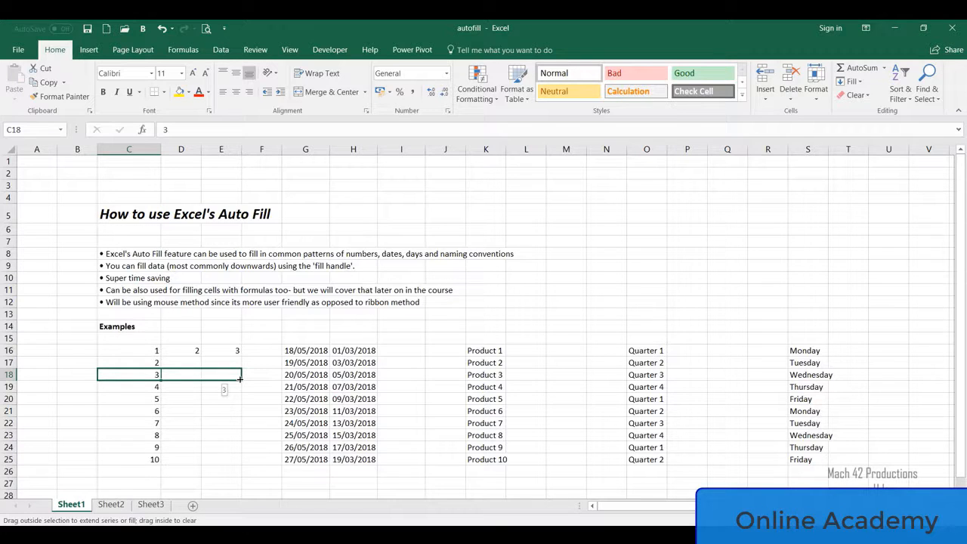
left_click_drag(240, 379, 240, 379)
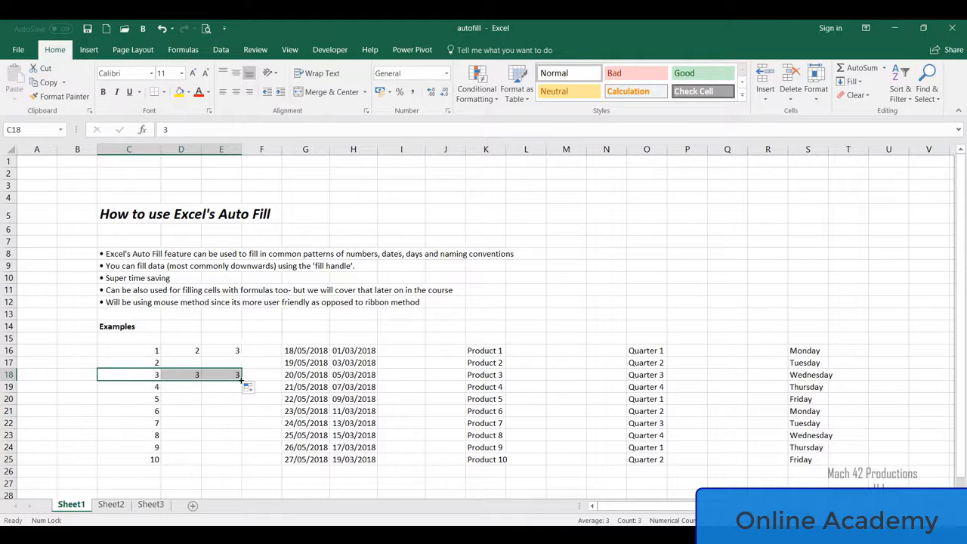
left_click(249, 388)
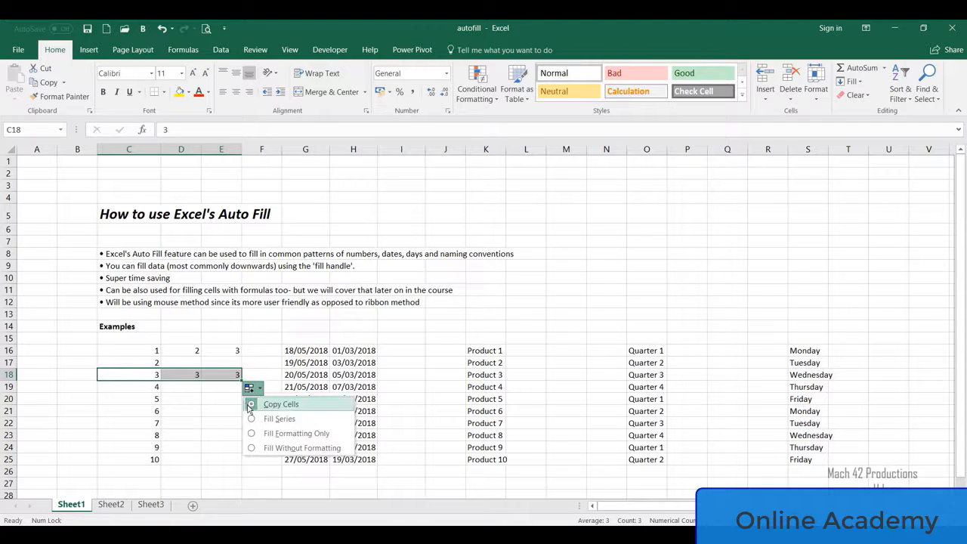
left_click(252, 420)
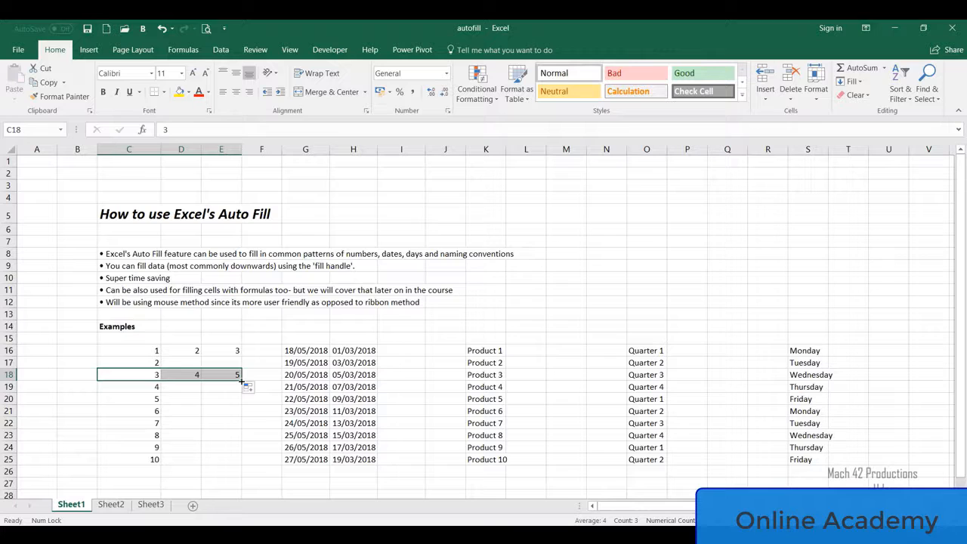
Clear the filled values in D18 and E18 by pulling the fill handle back to C18
left_click_drag(242, 381, 242, 381)
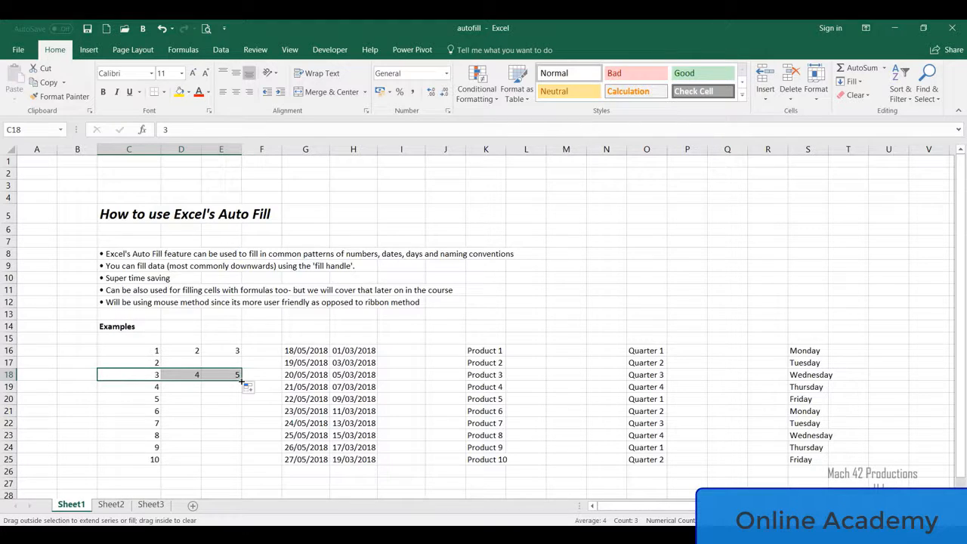
left_click_drag(242, 381, 170, 380)
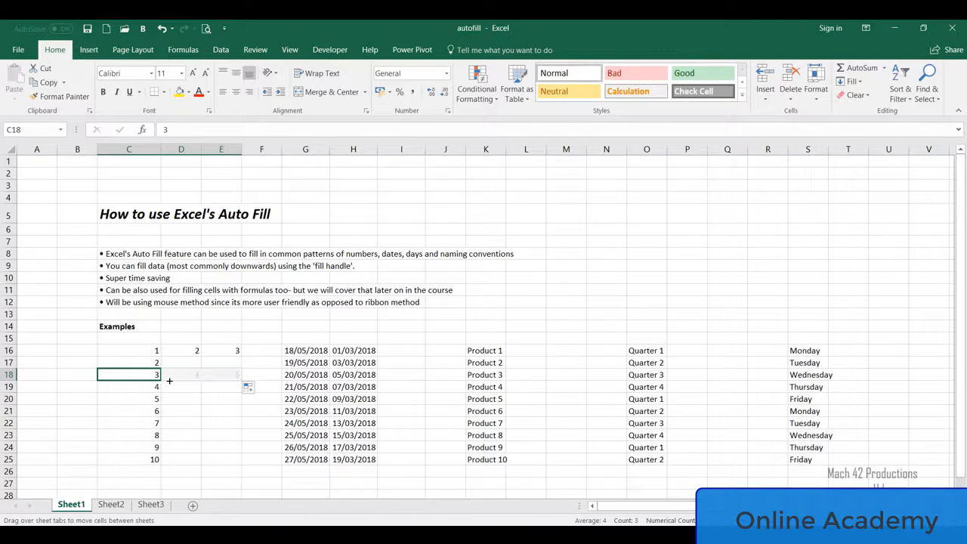
left_click_drag(169, 381, 169, 380)
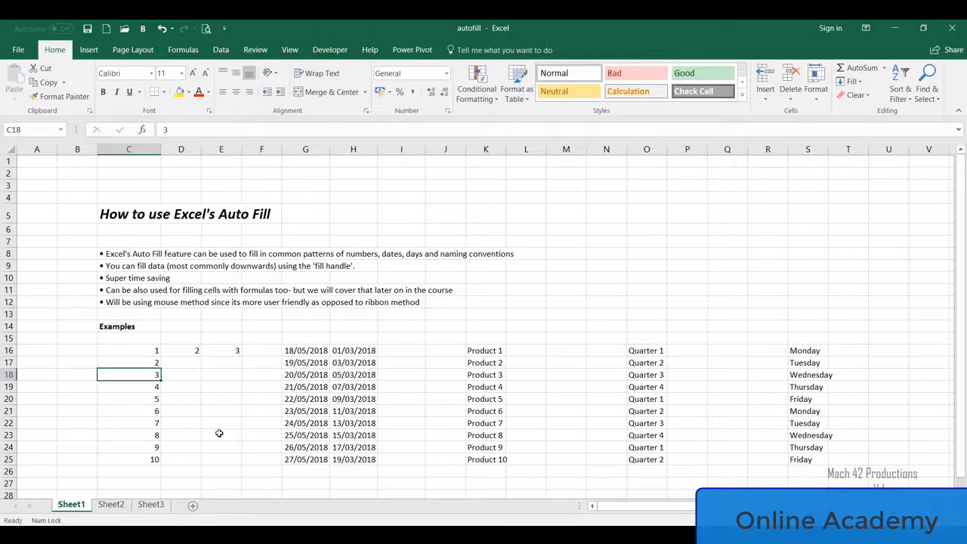